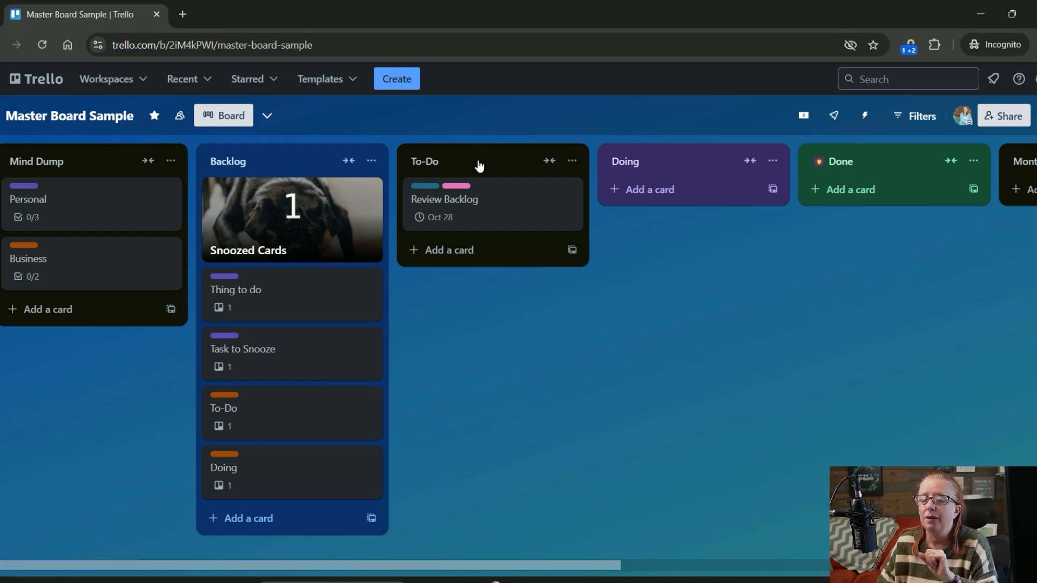
- Look through the board's lists from To-Do across to Snoozed, and return to Mind Dump
scroll(606, 340, "right", 6)
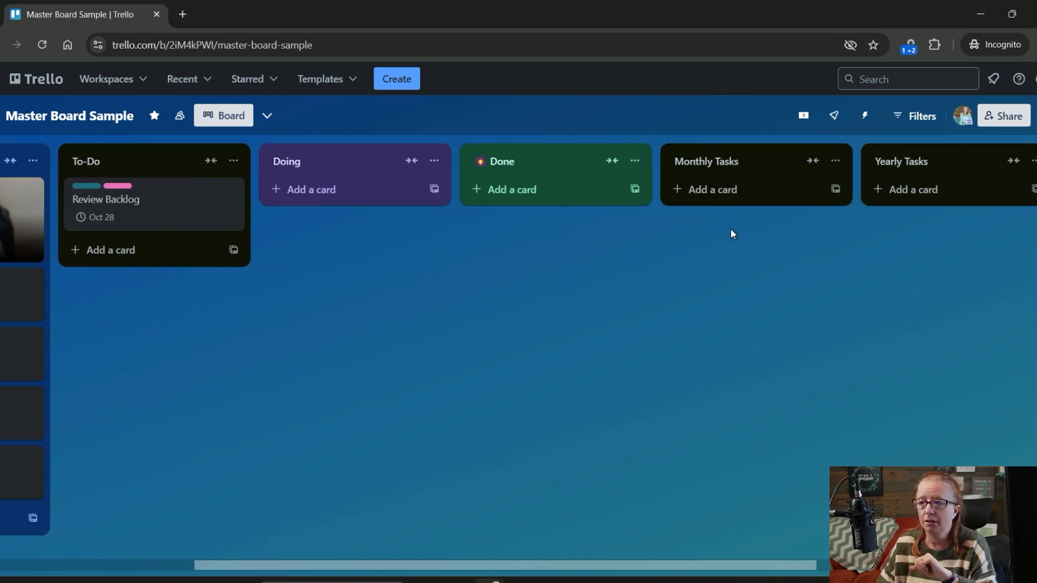
scroll(749, 251, "right", 4)
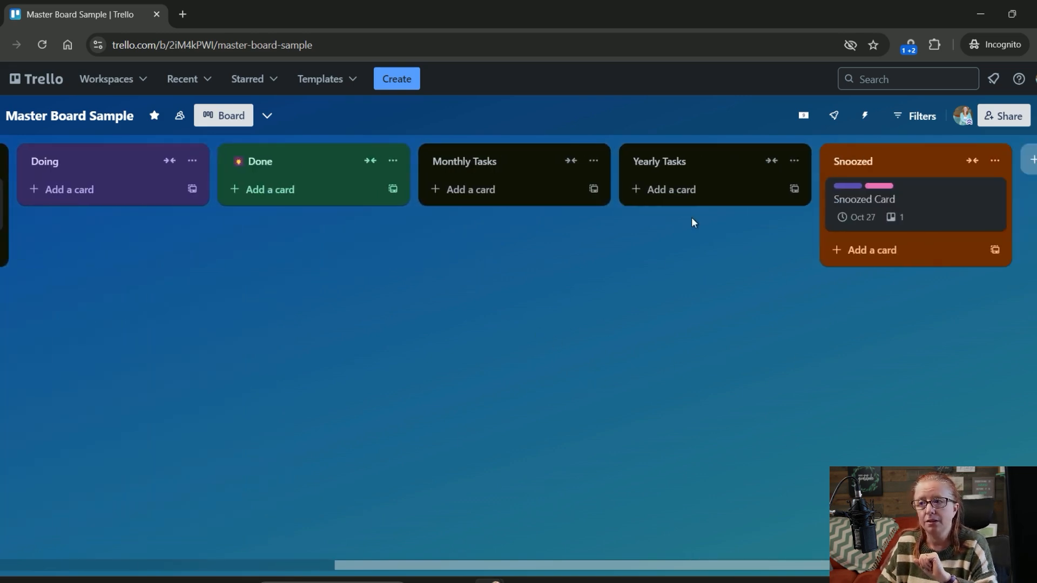
left_click_drag(715, 298, 627, 330)
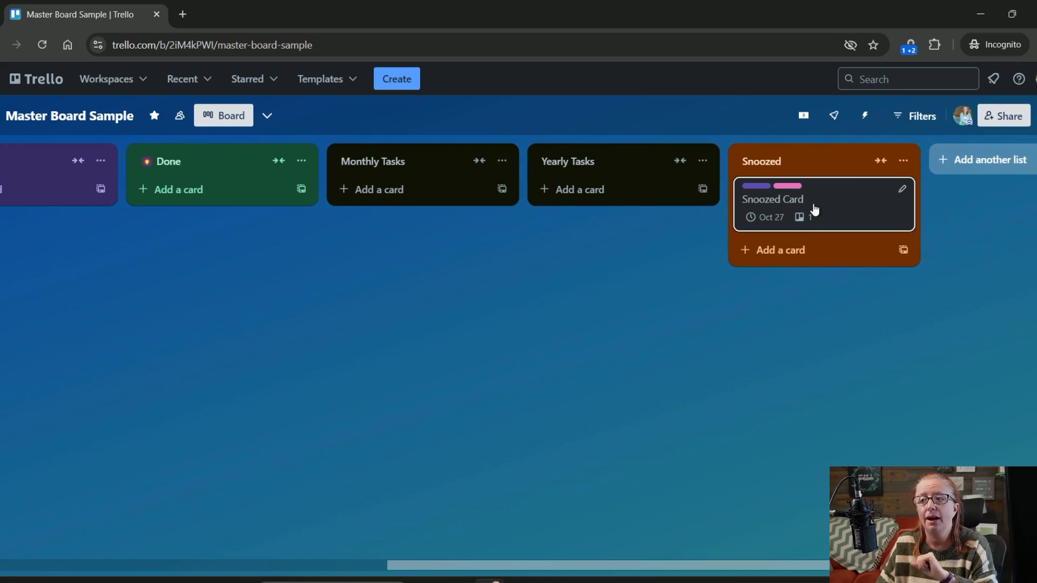
scroll(721, 296, "left", 10)
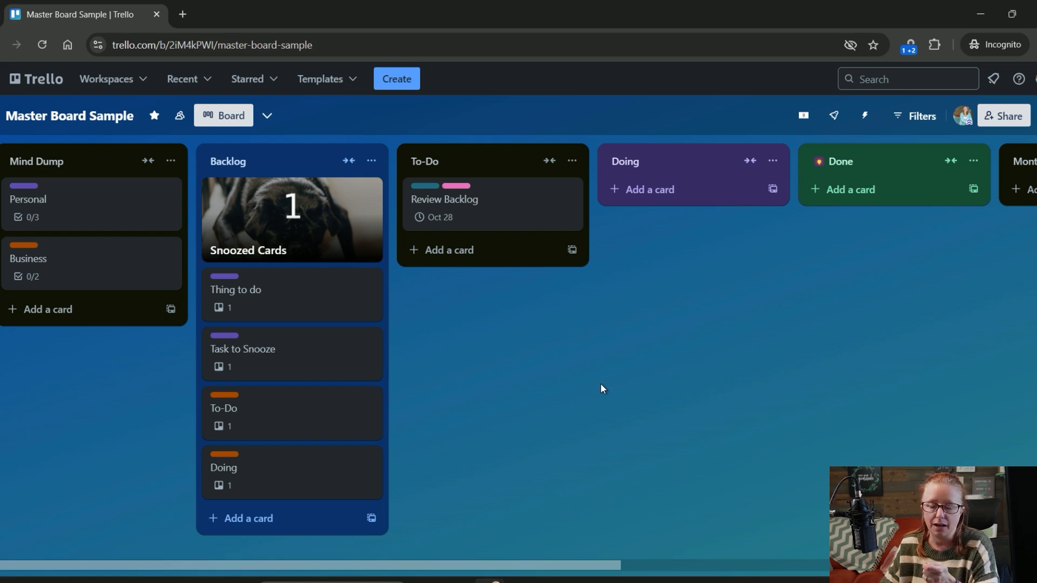
- Add the item "Thing to do" to the Tasks checklist of the Personal card in Mind Dump, and close the card
left_click(87, 215)
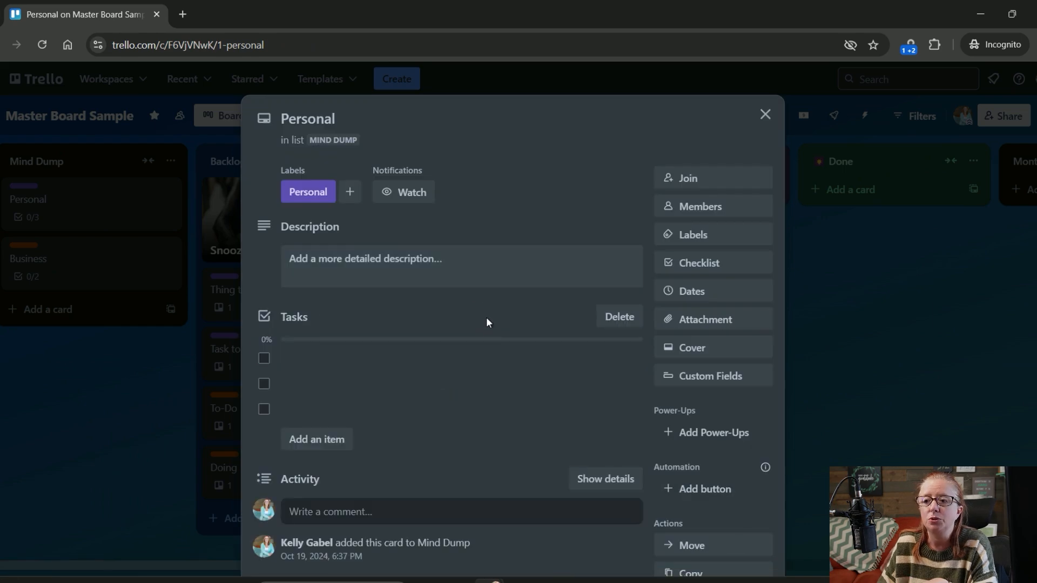
scroll(378, 381, "down", 3)
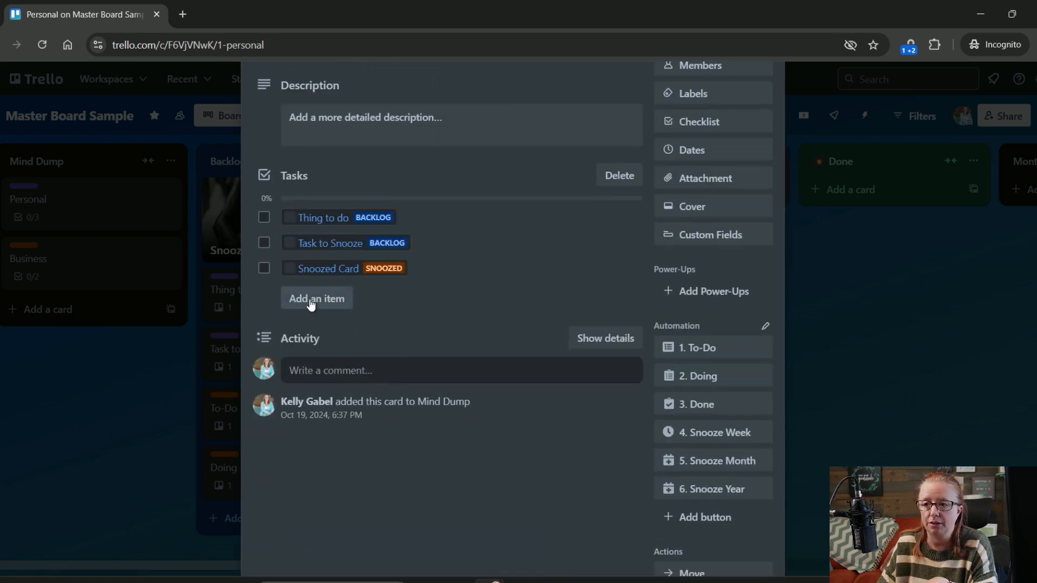
left_click(311, 299)
type("Thing to do")
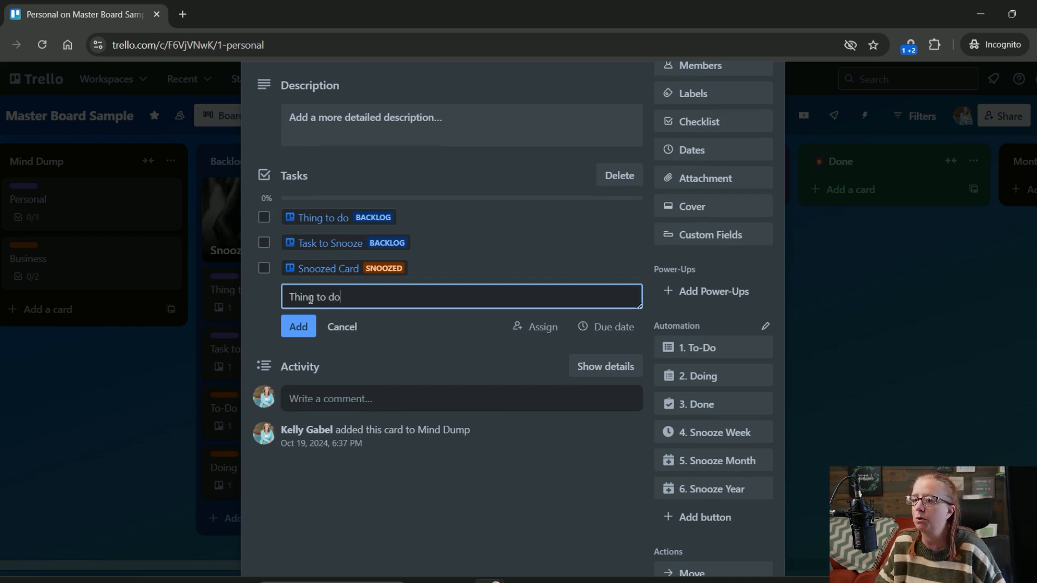
key("Return")
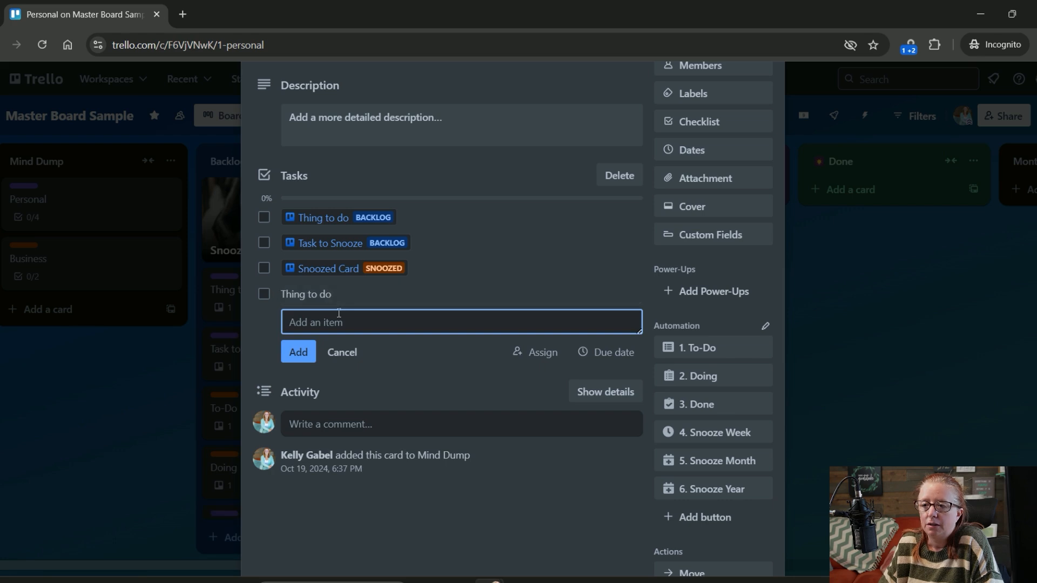
mouse_move(302, 305)
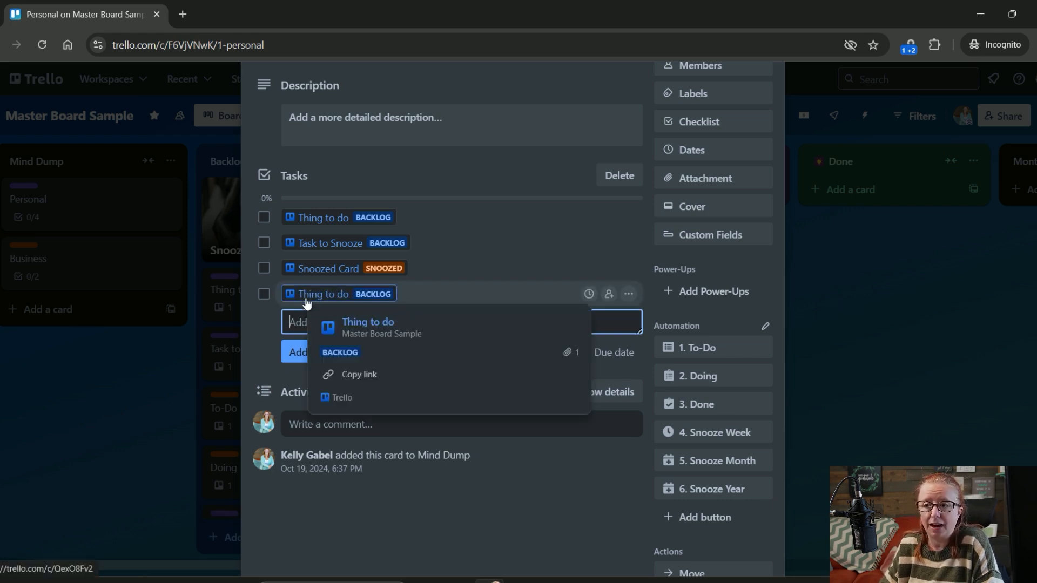
left_click(109, 362)
- Move the Backlog card To-Do to the To-Do list with its "1. To-Do" automation, and close the card
scroll(273, 325, "down", 1)
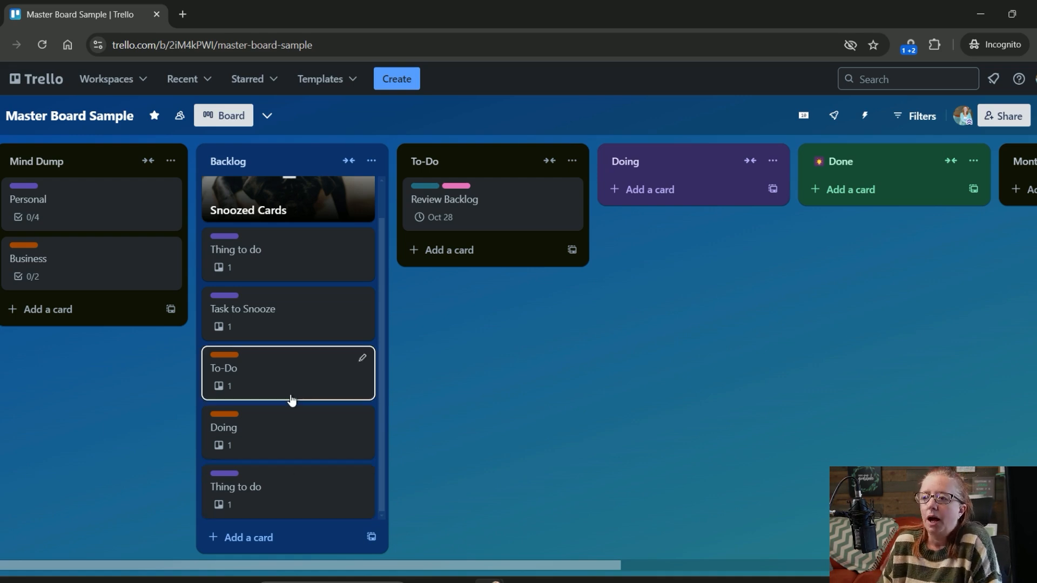
scroll(290, 400, "up", 1)
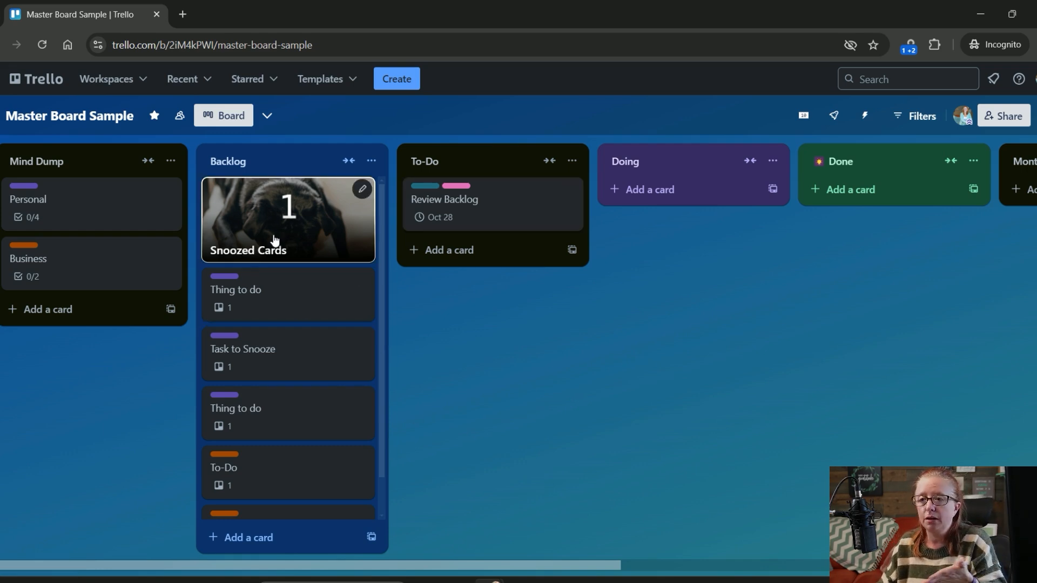
left_click(277, 465)
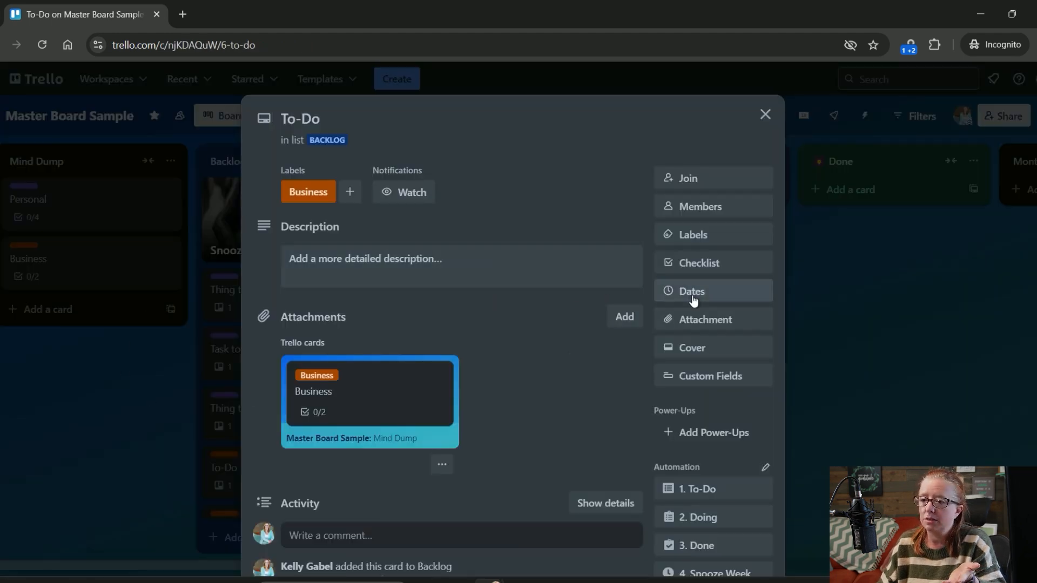
scroll(692, 292, "down", 4)
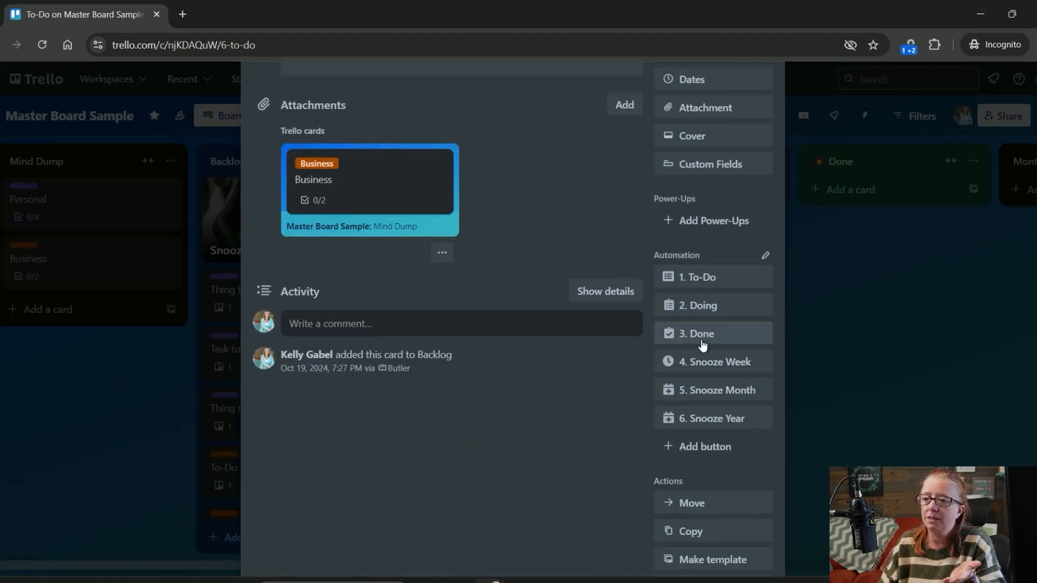
mouse_move(707, 422)
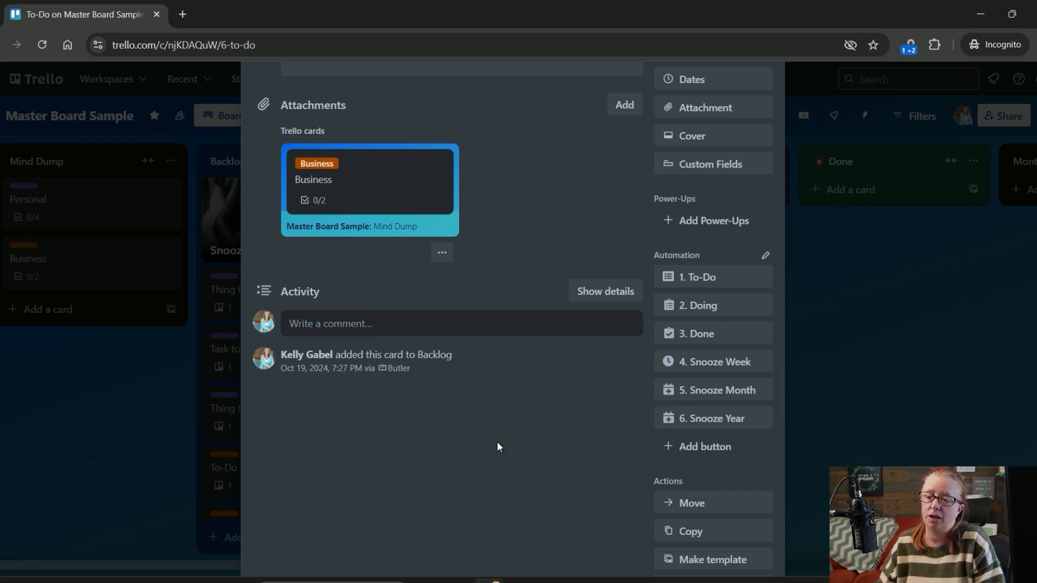
scroll(569, 336, "up", 5)
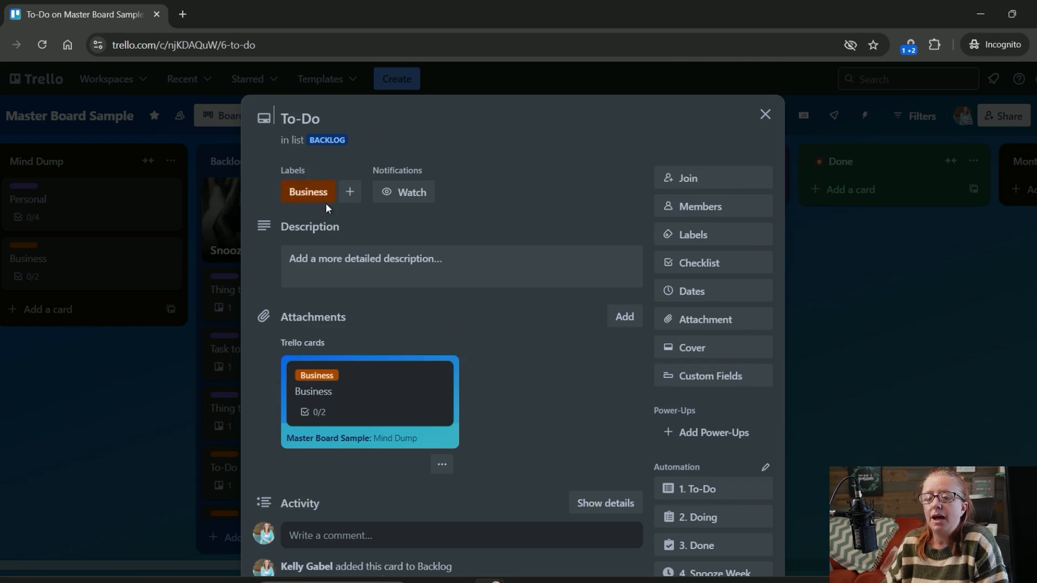
scroll(503, 244, "down", 4)
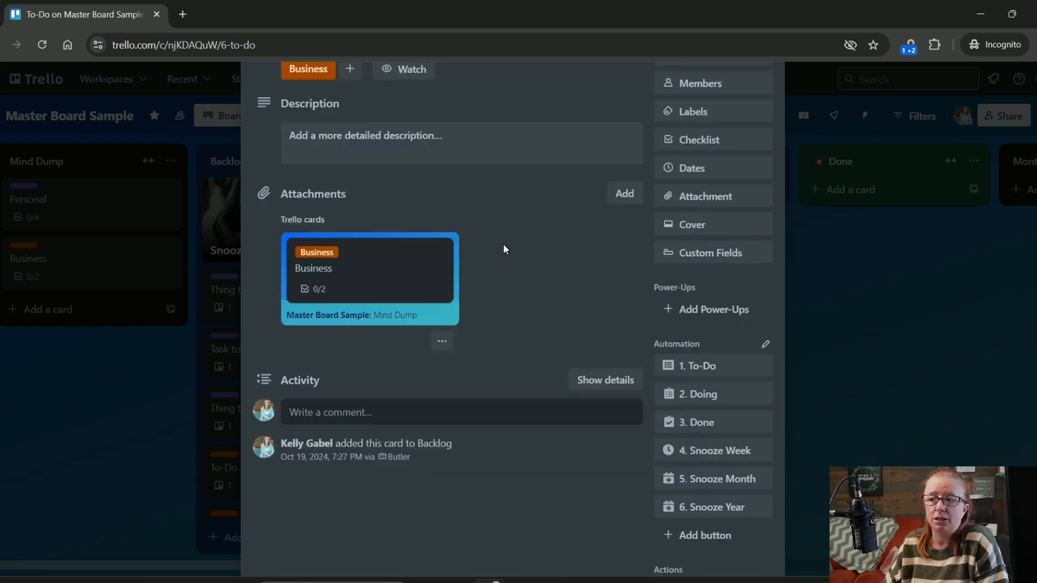
left_click(713, 280)
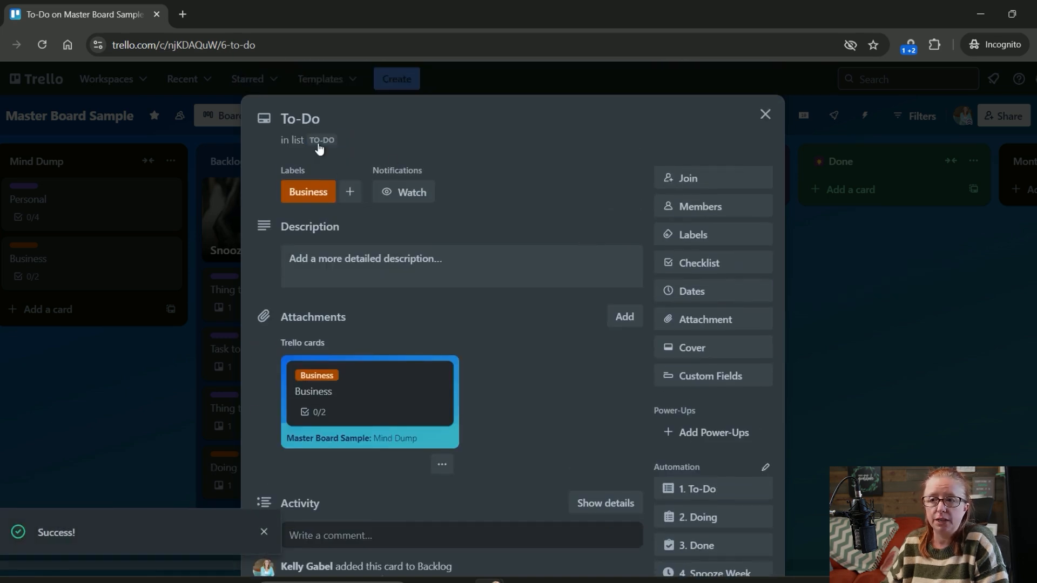
left_click(851, 289)
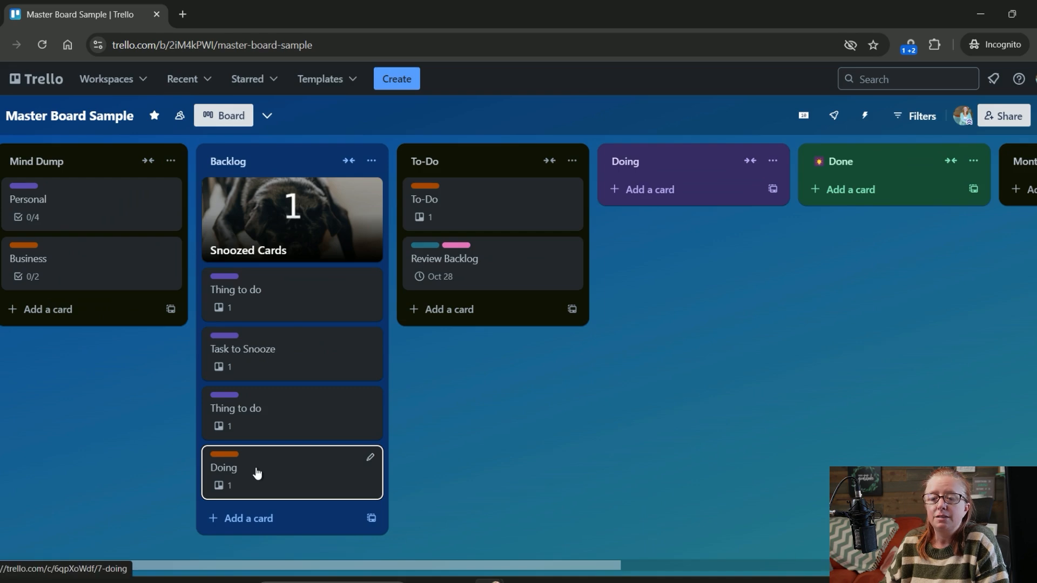
- Move the Backlog card Doing to the Doing list with its "2. Doing" automation, and close the card
left_click(255, 475)
scroll(505, 296, "down", 3)
scroll(446, 248, "up", 2)
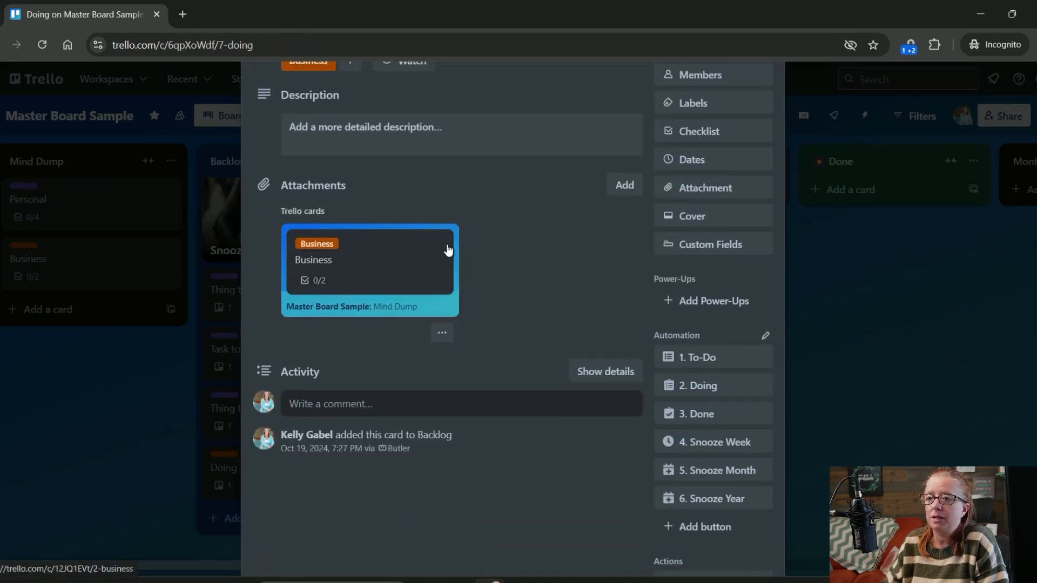
left_click(717, 446)
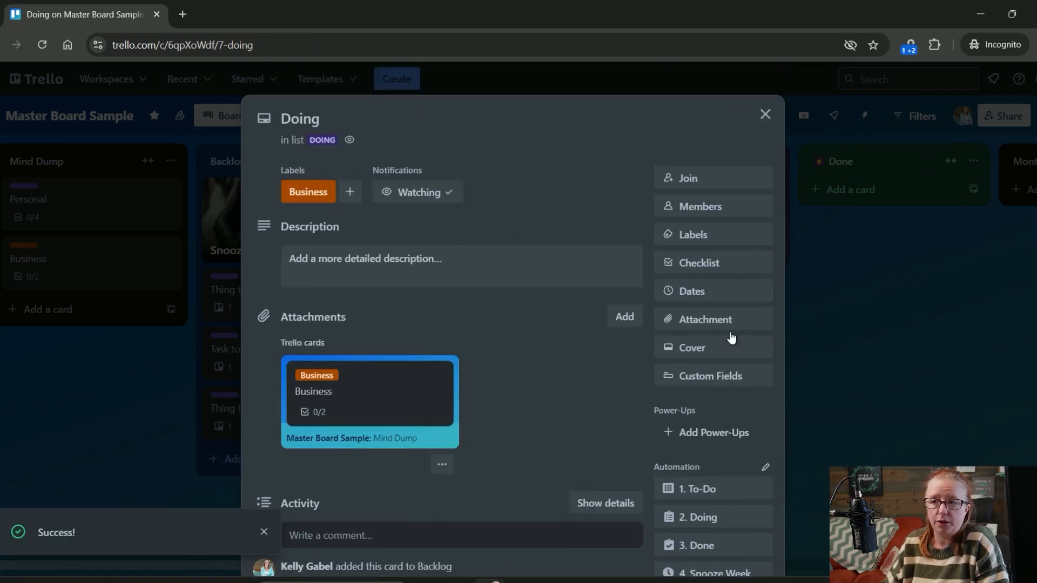
left_click(873, 326)
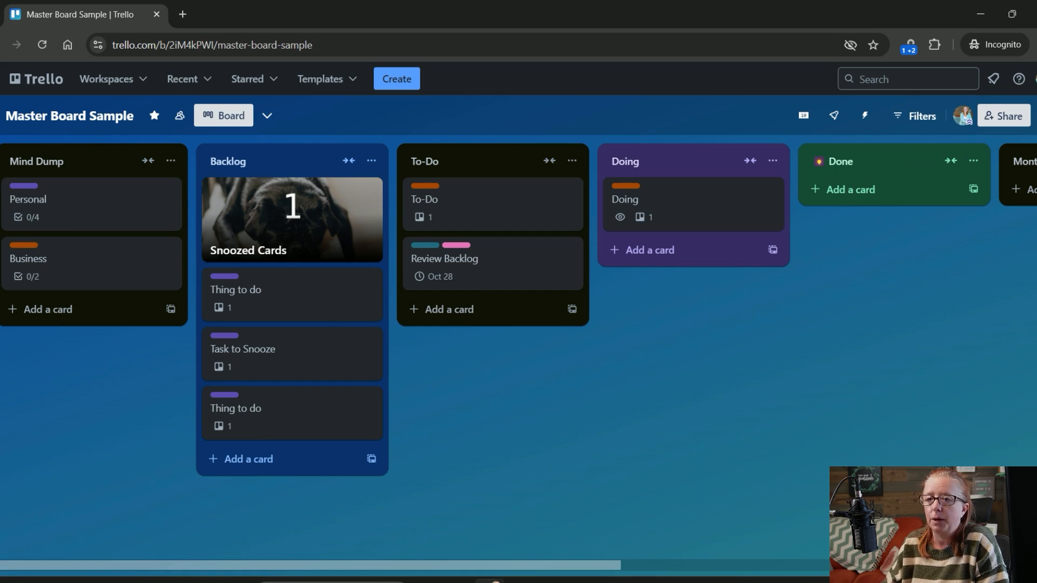
- Examine the list tags on the To-Do and Doing checklist items in the Business card
left_click(113, 270)
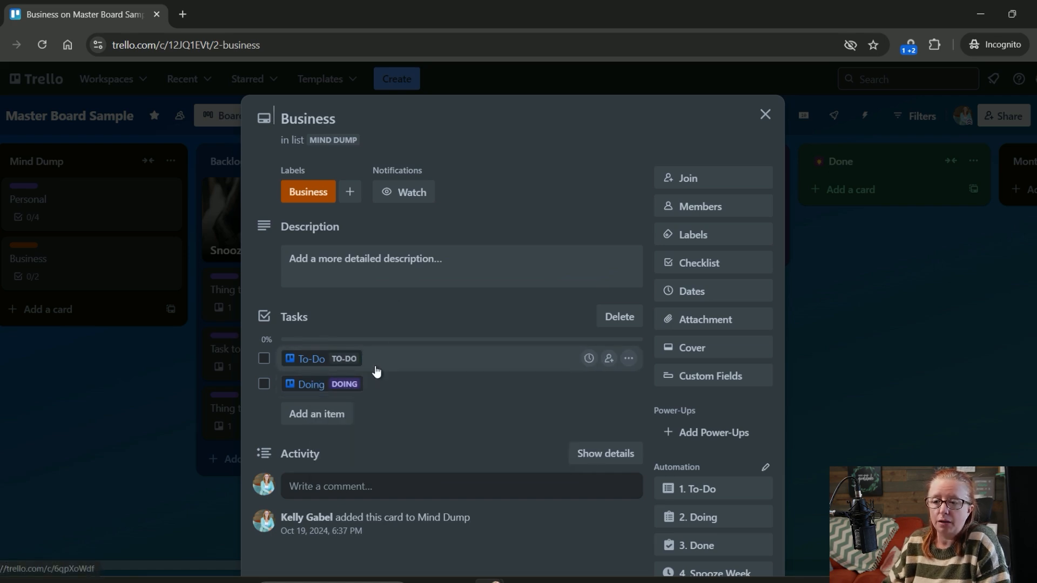
mouse_move(355, 367)
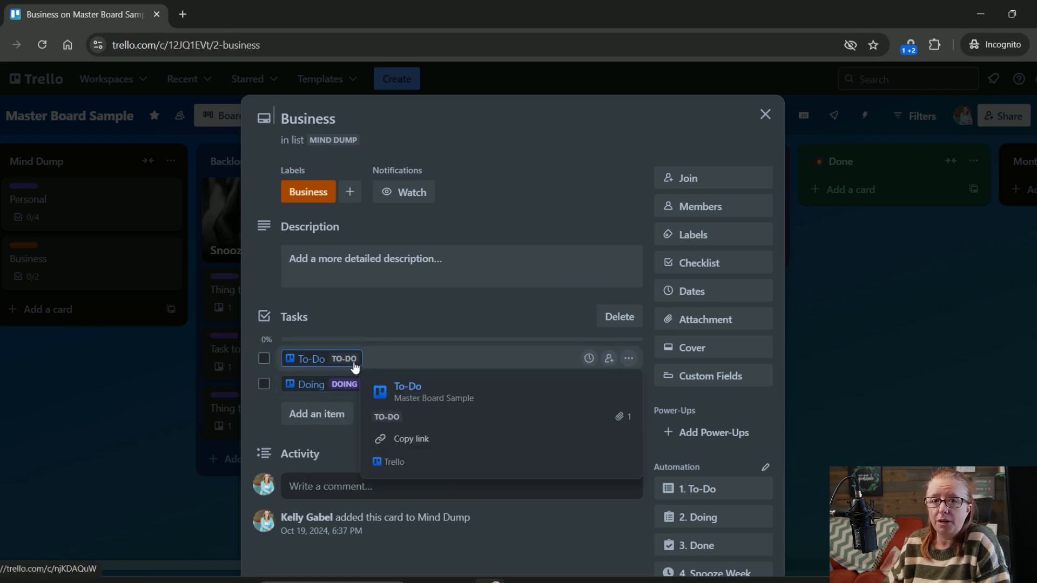
mouse_move(355, 395)
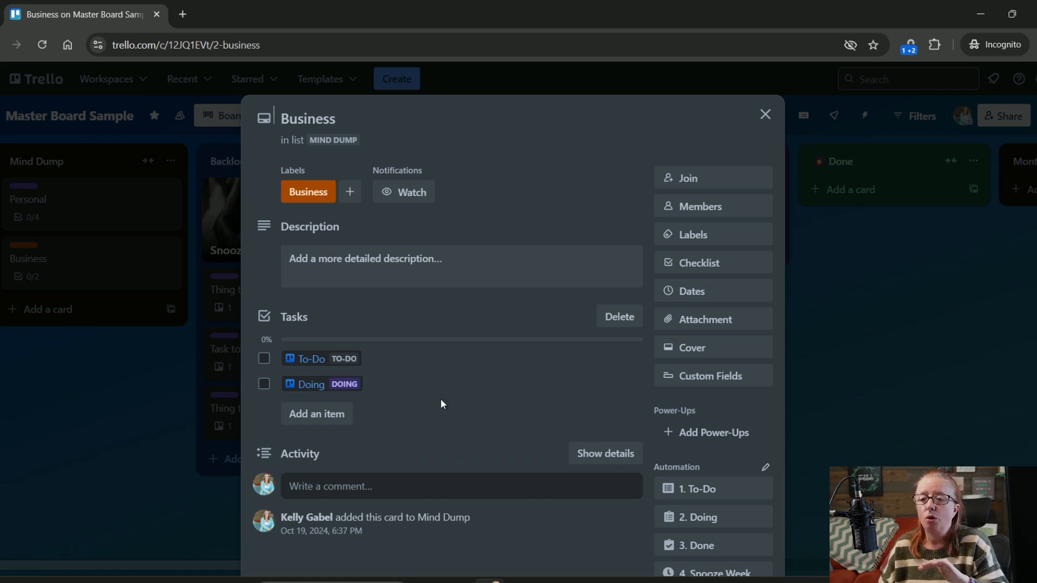
left_click(893, 336)
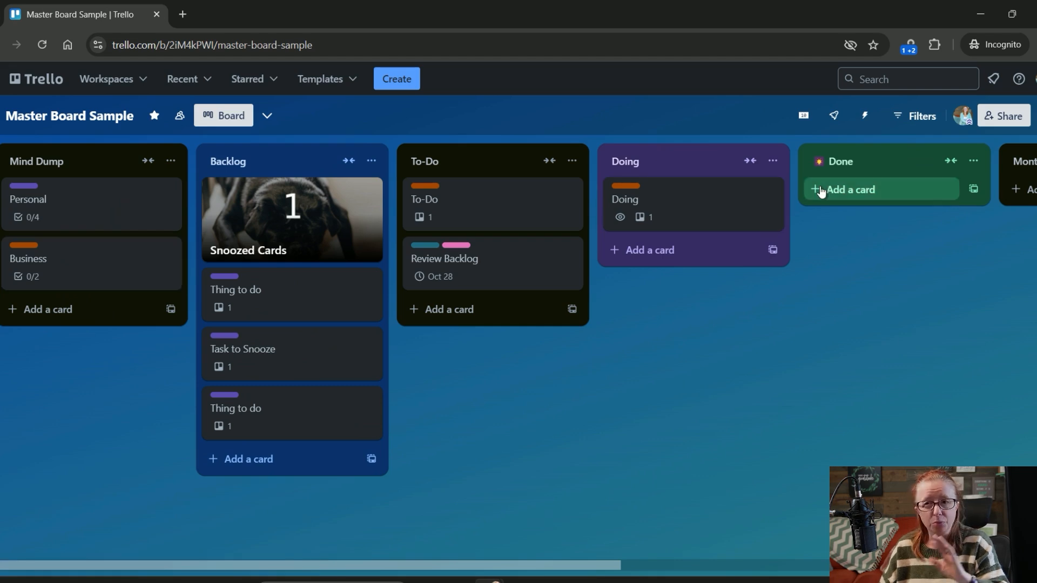
left_click(116, 281)
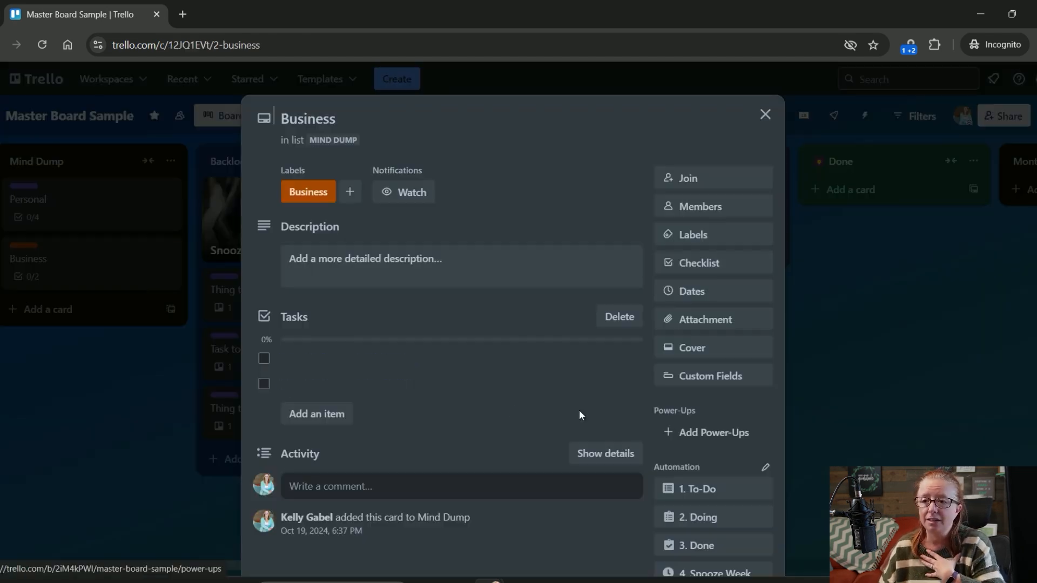
mouse_move(352, 390)
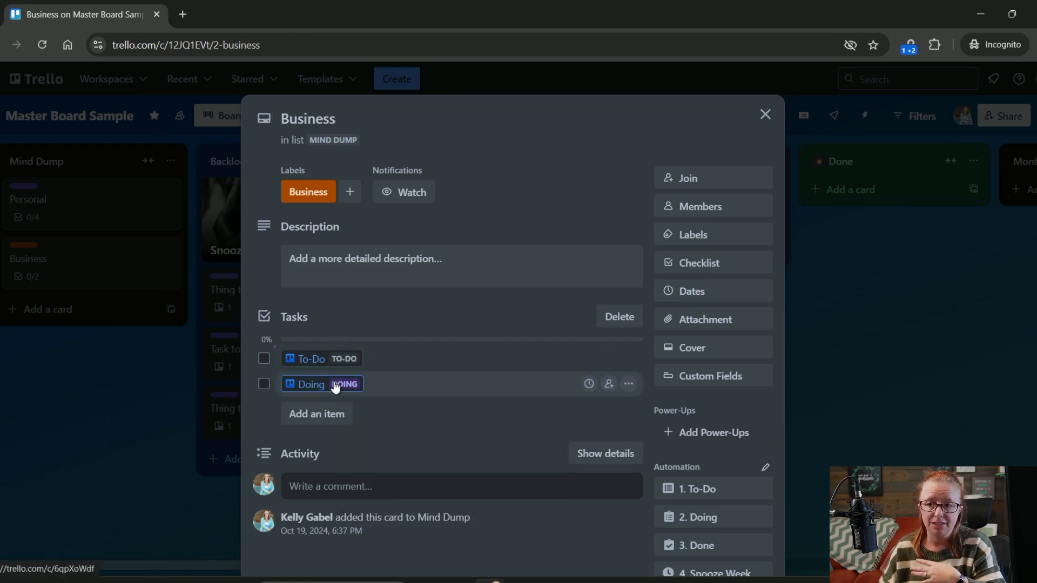
left_click(869, 360)
- Remove the Doing list's color and check the Doing item's tag in the Business card's checklist
left_click(772, 162)
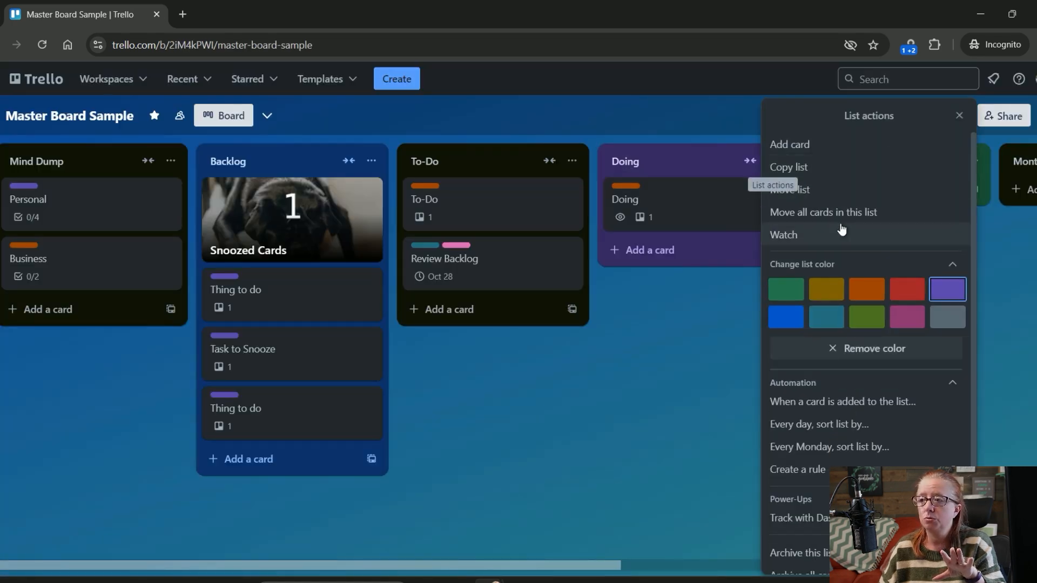
left_click(892, 350)
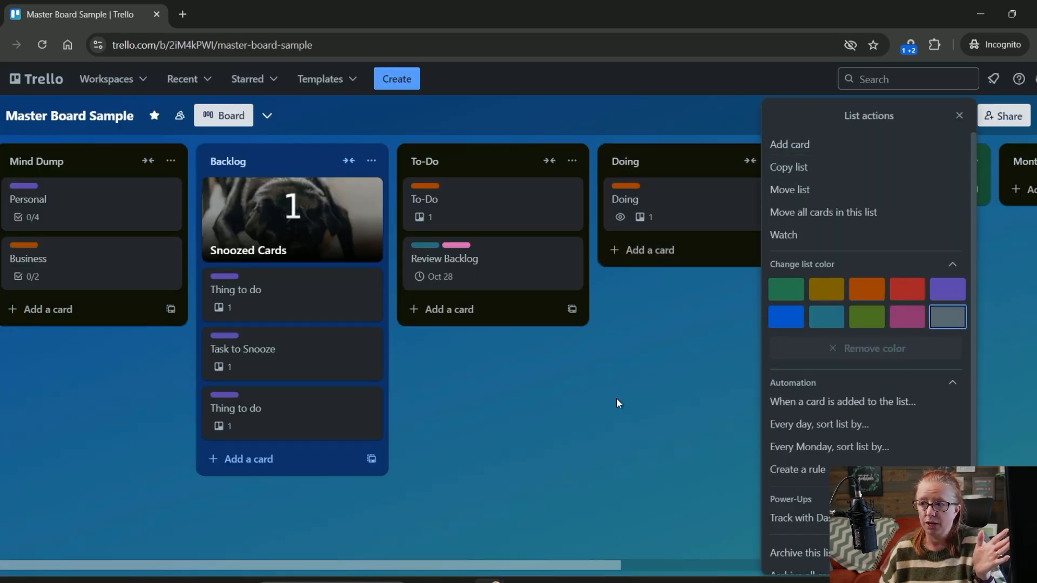
left_click(735, 381)
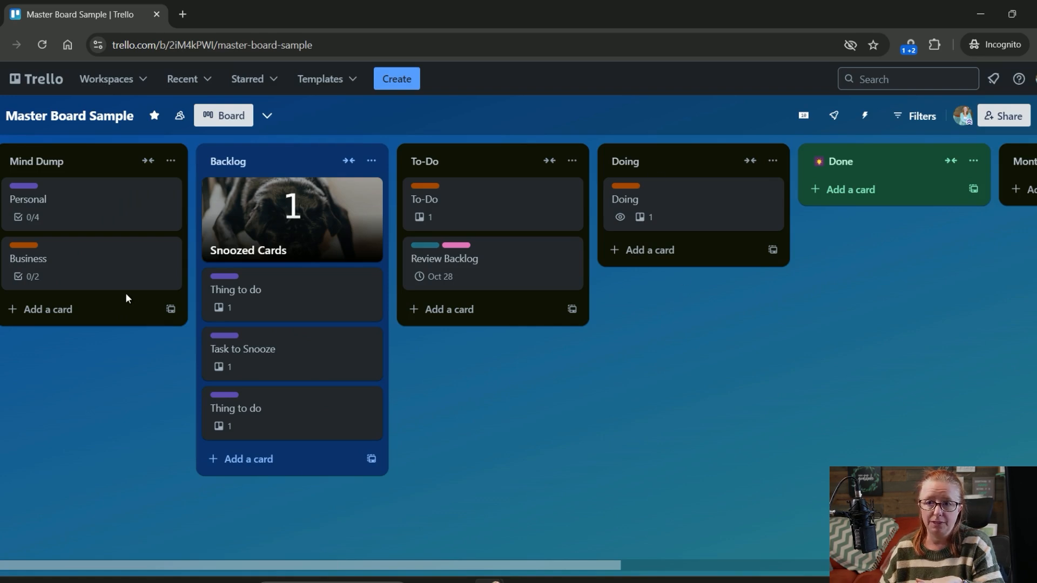
left_click(82, 268)
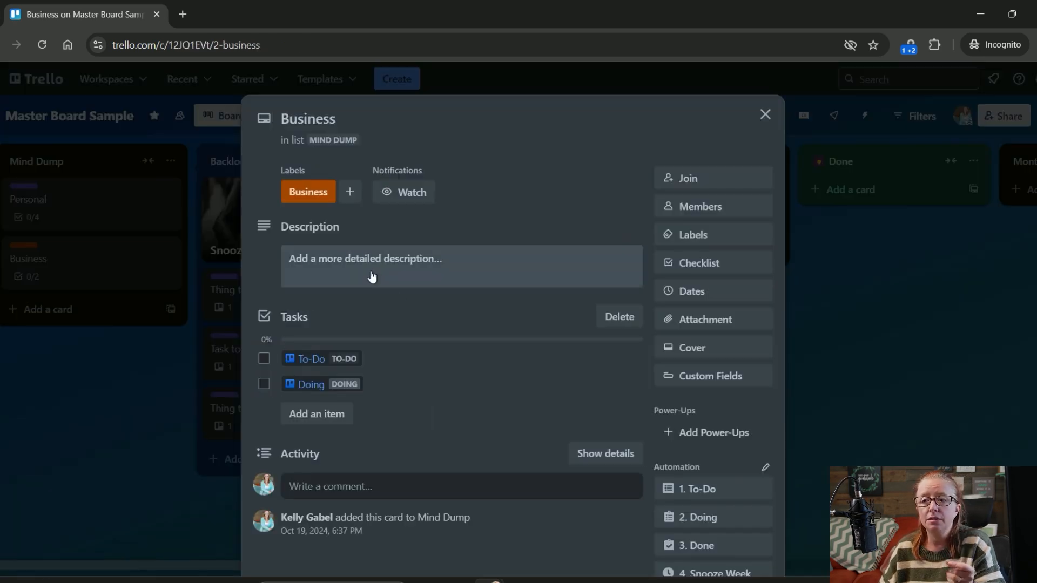
mouse_move(345, 394)
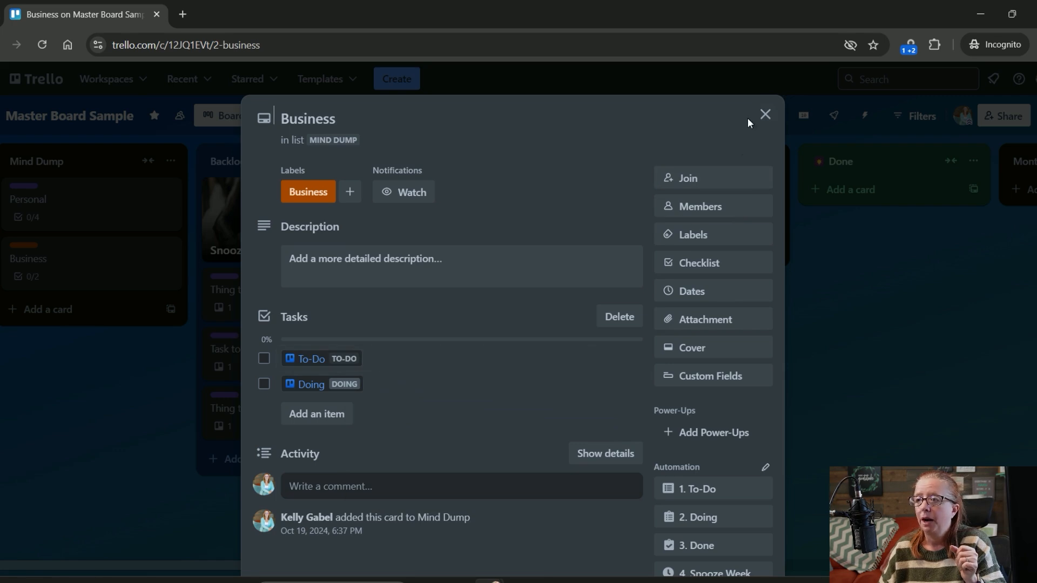
left_click(764, 114)
- Set the Doing list's color to purple
left_click(773, 160)
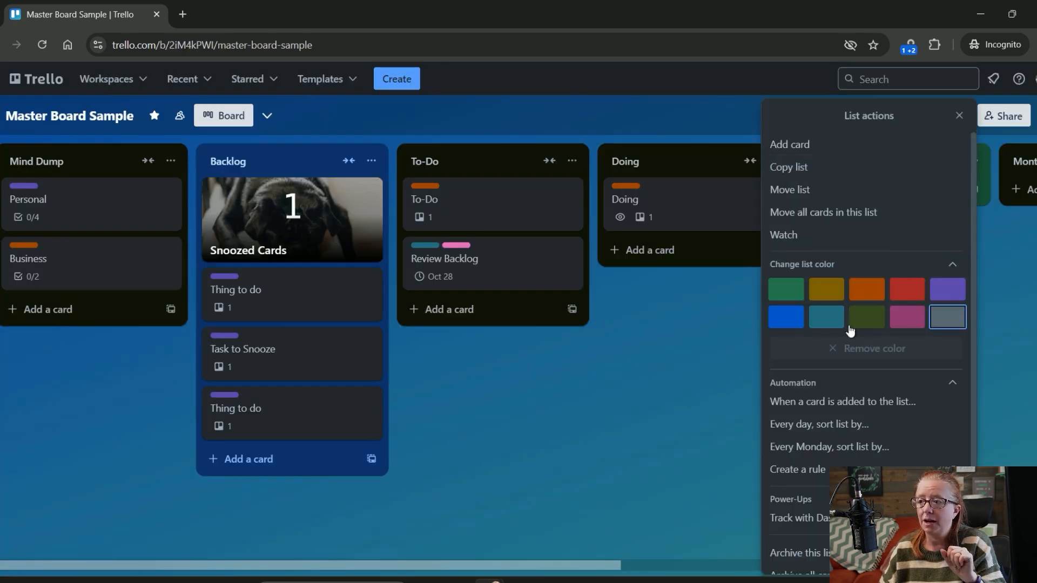
left_click(948, 290)
left_click(637, 400)
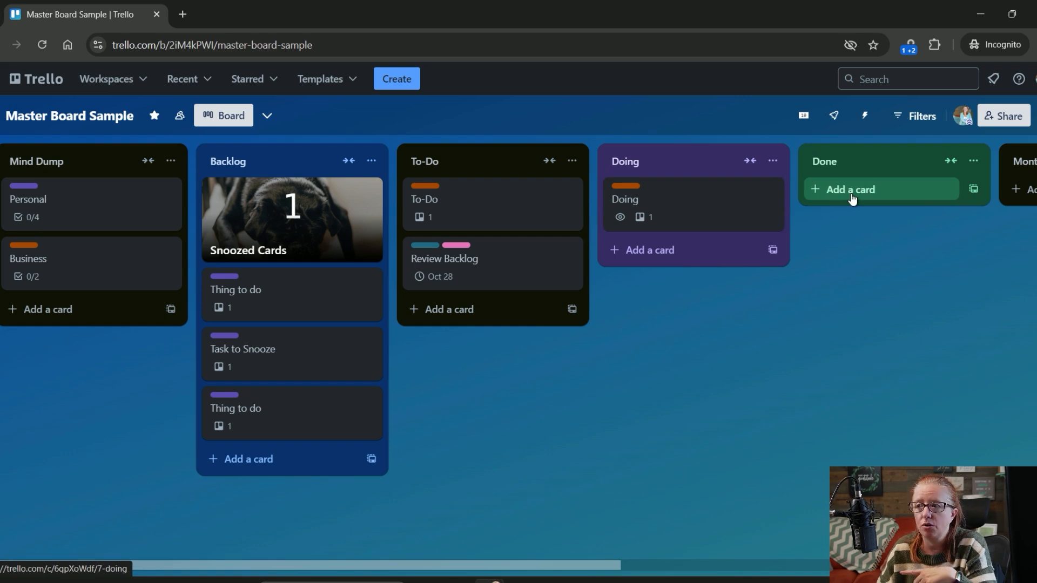
- Move the Doing card from the Doing list to the Done list with its "3. Done" automation, and close the card
left_click(687, 224)
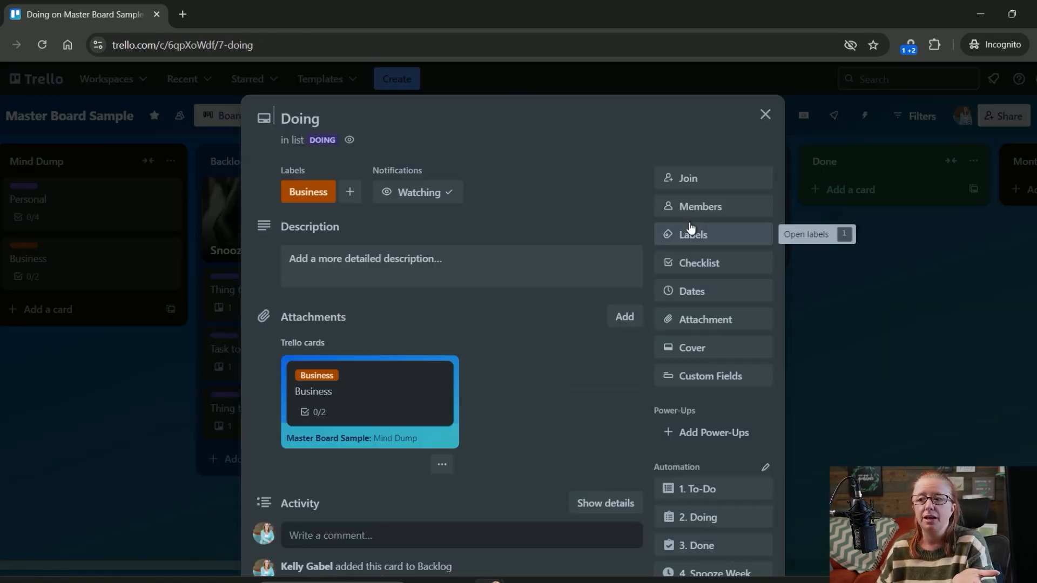
left_click(705, 555)
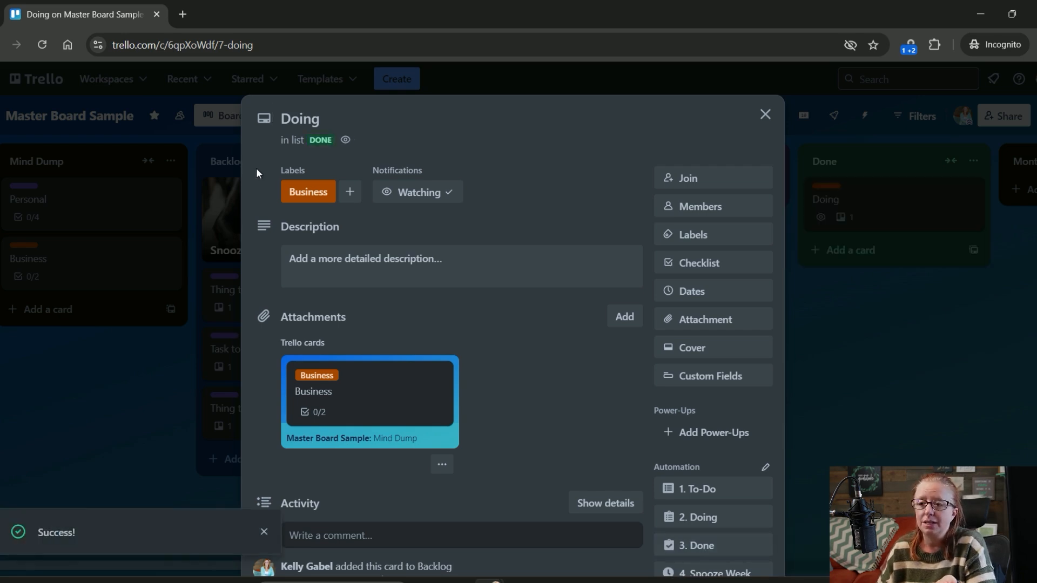
left_click(880, 338)
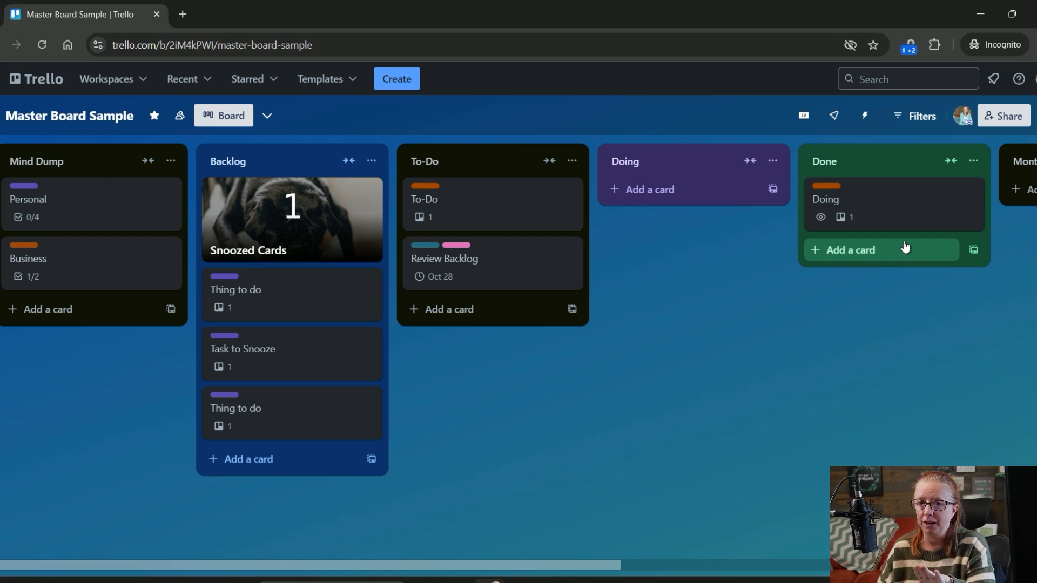
- Open the Business card, reload the page to refresh the Doing checklist item's list tag, and close the card
left_click(87, 266)
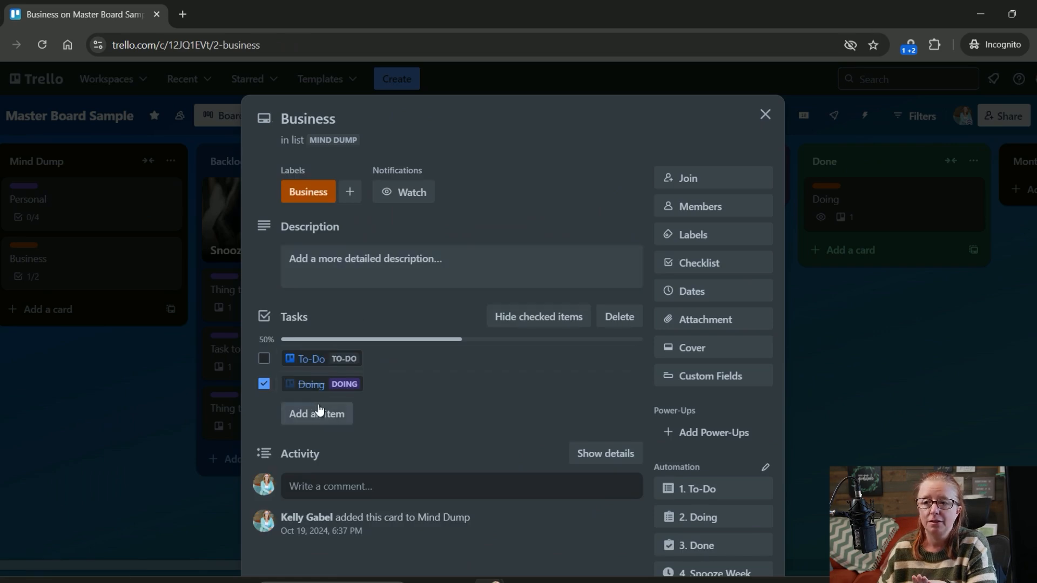
mouse_move(303, 389)
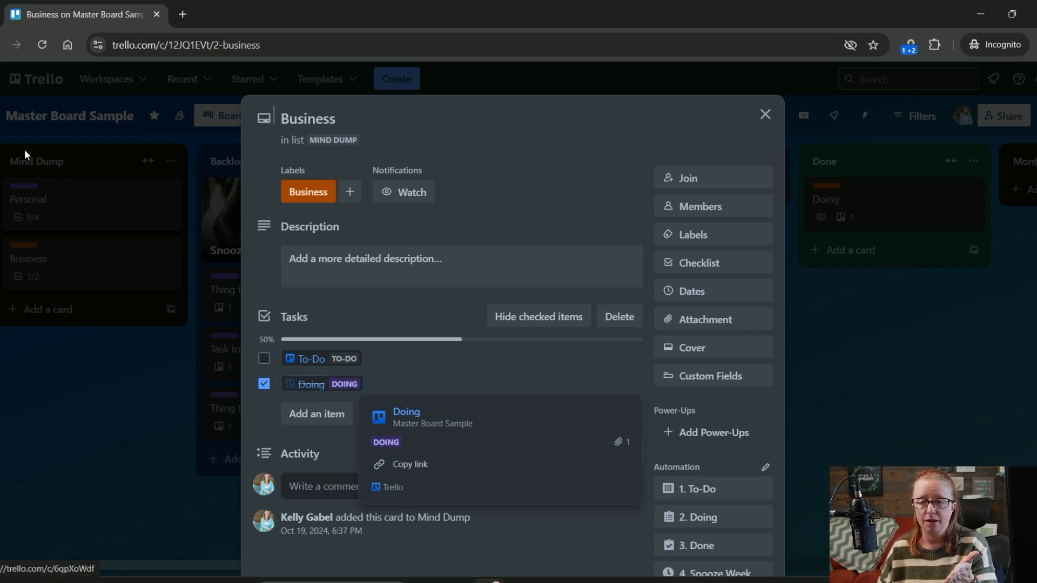
left_click(43, 46)
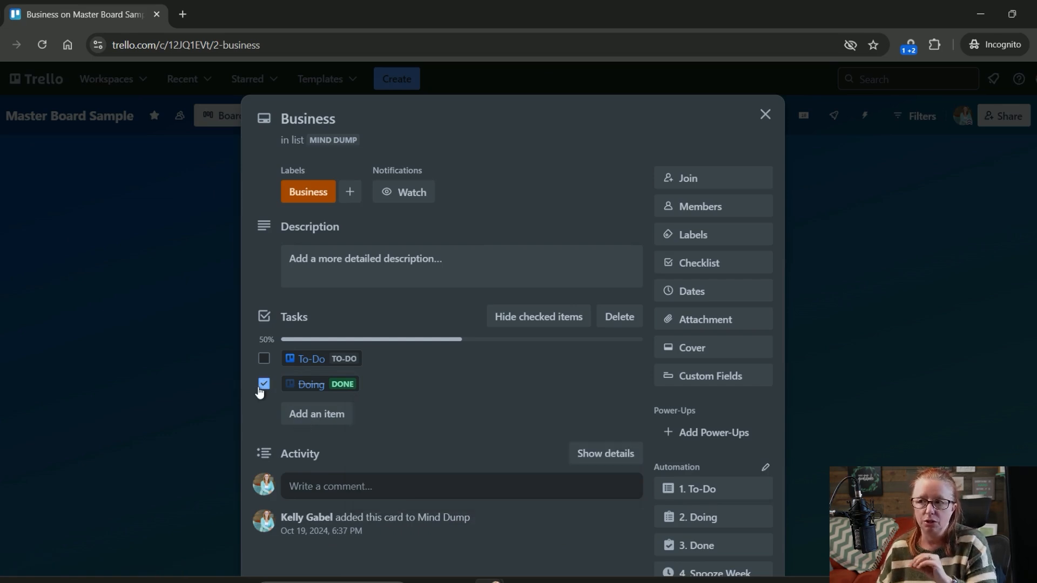
left_click(163, 409)
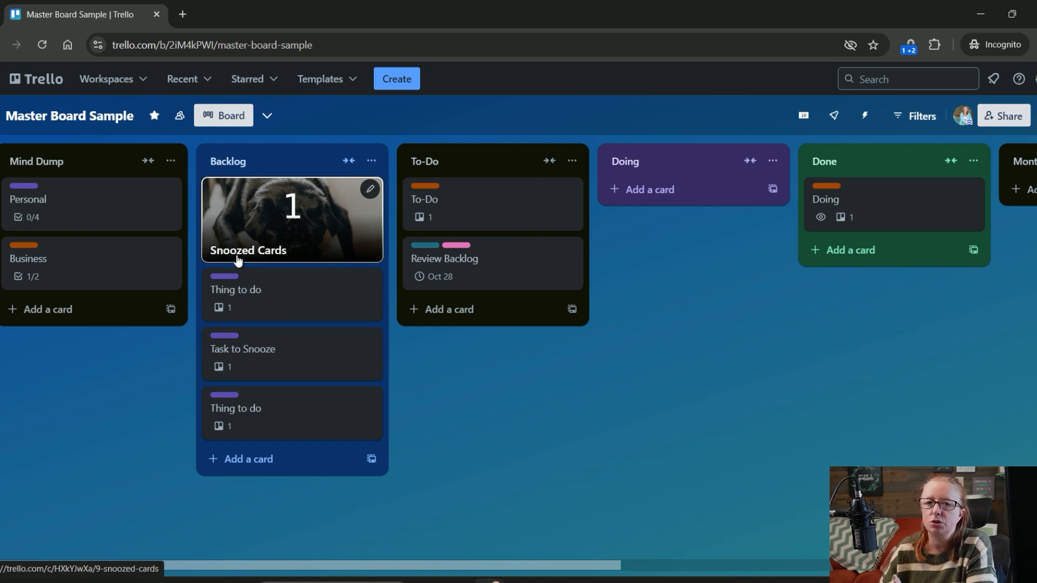
- Snooze the Backlog card Task to Snooze for a week with its "4. Snooze Week" automation, and close the card
scroll(799, 359, "right", 10)
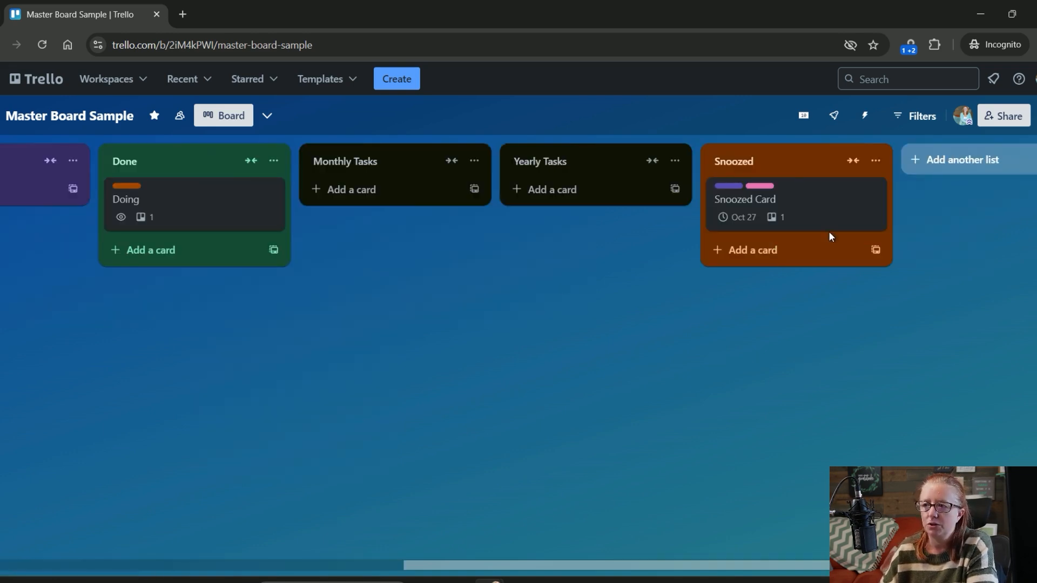
scroll(483, 334, "left", 10)
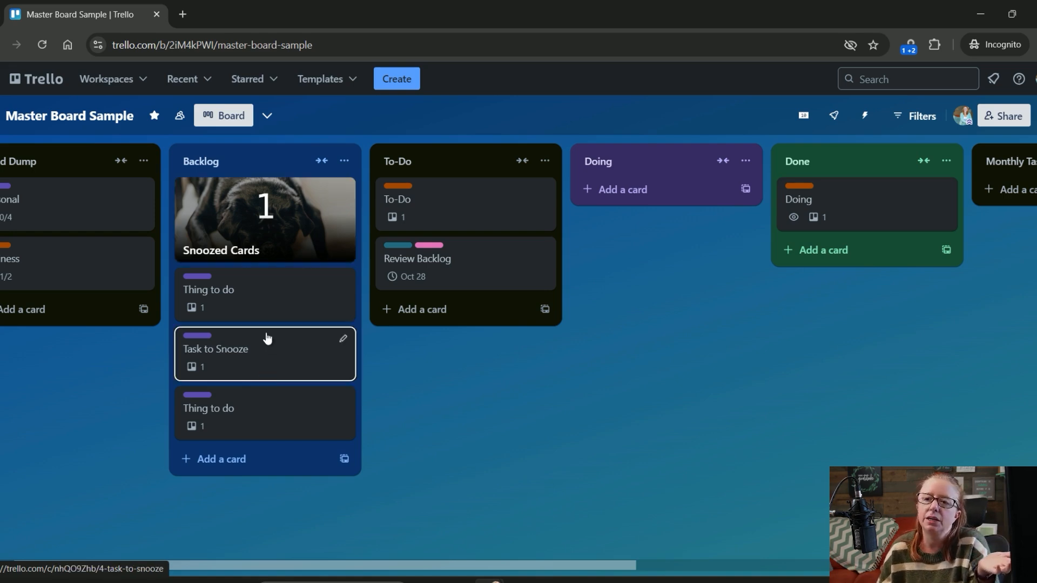
left_click(285, 373)
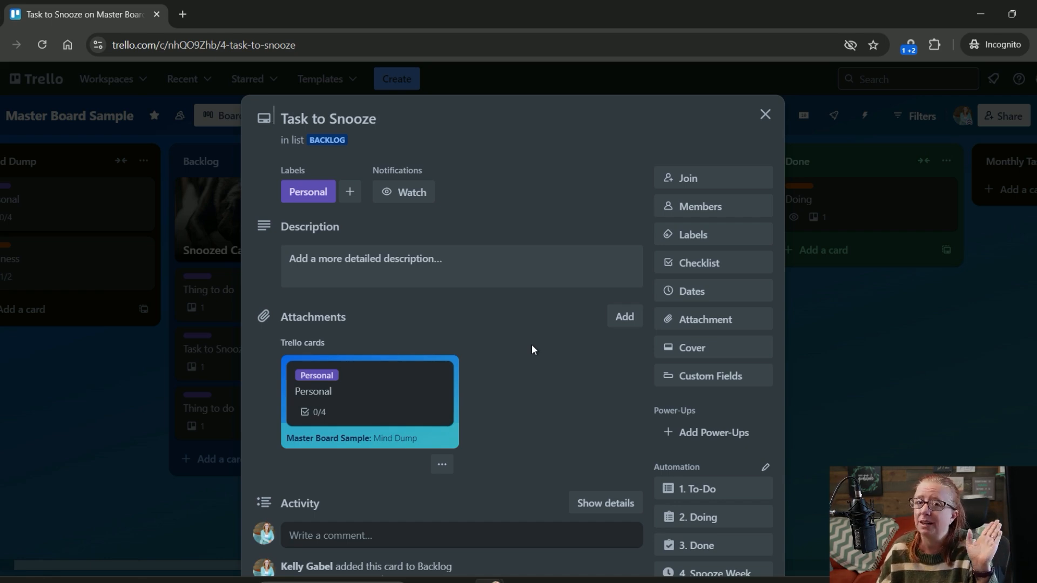
scroll(575, 328, "down", 5)
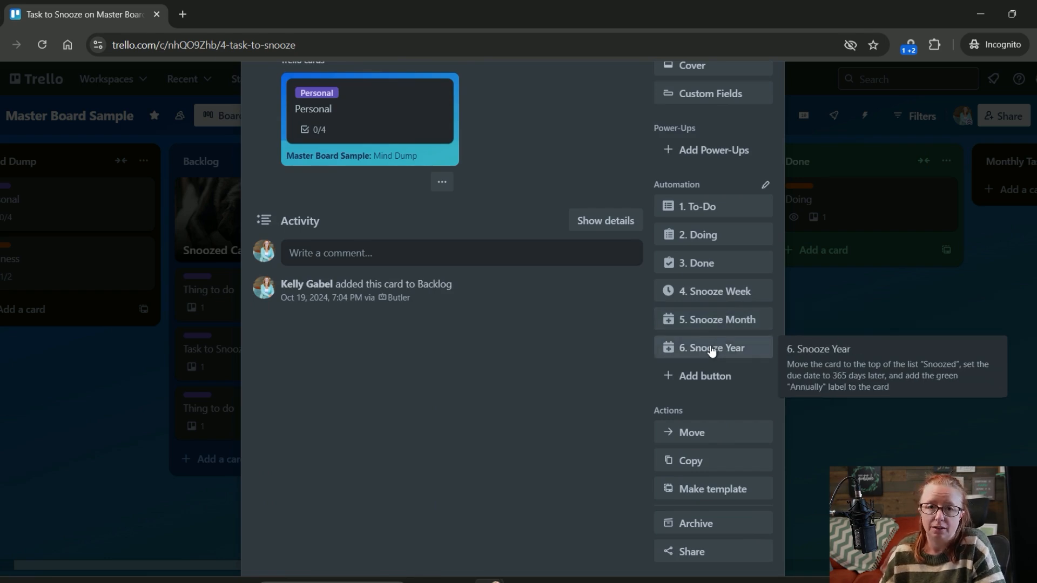
left_click(724, 298)
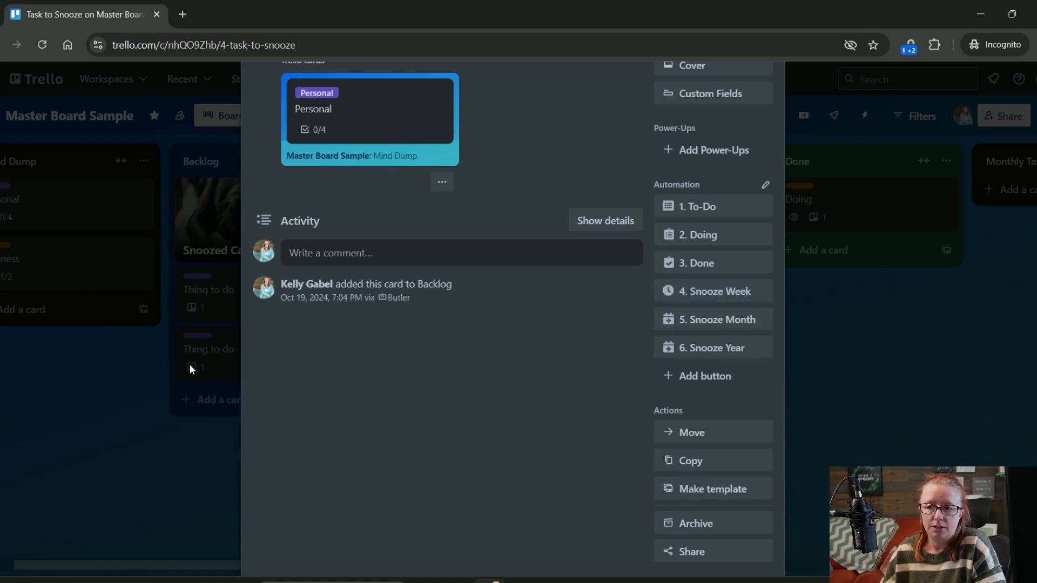
left_click(205, 390)
- Examine the cards in the Snoozed list, the Snoozed Cards counter in the Backlog and the lists between them
left_click_drag(674, 392, 2, 533)
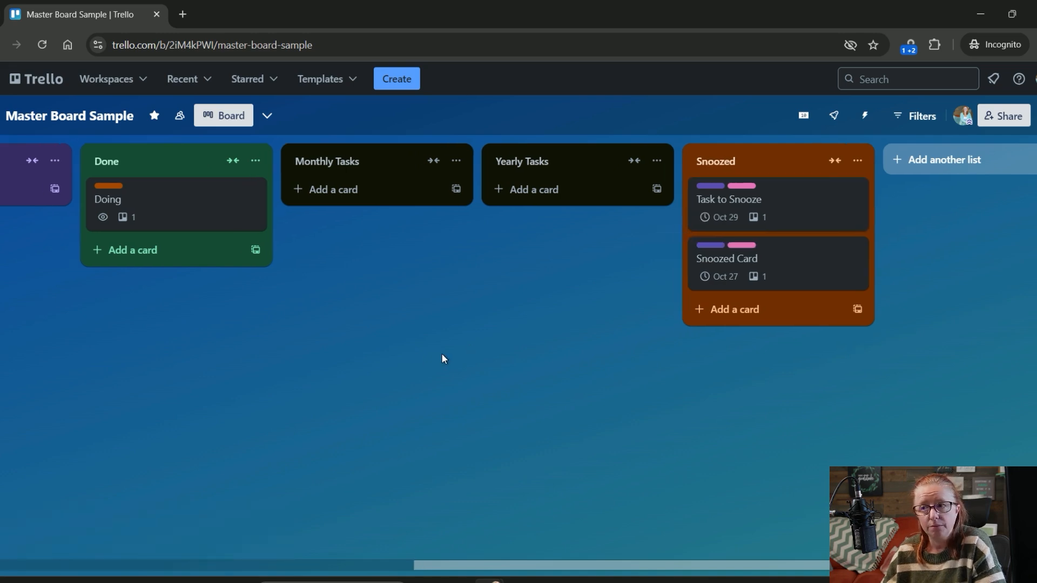
left_click_drag(441, 356, 935, 334)
left_click_drag(492, 436, 646, 433)
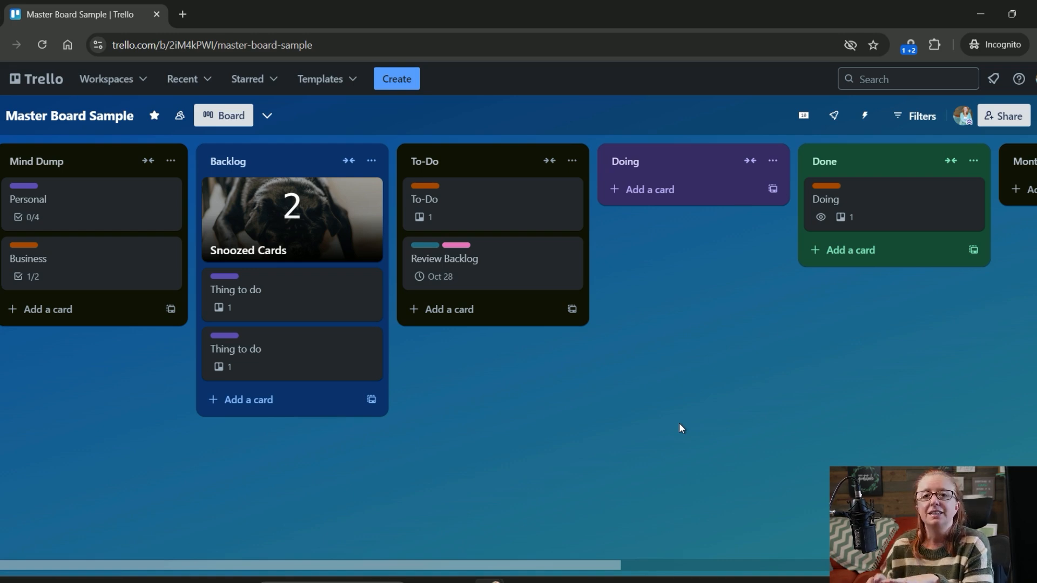
scroll(669, 426, "right", 10)
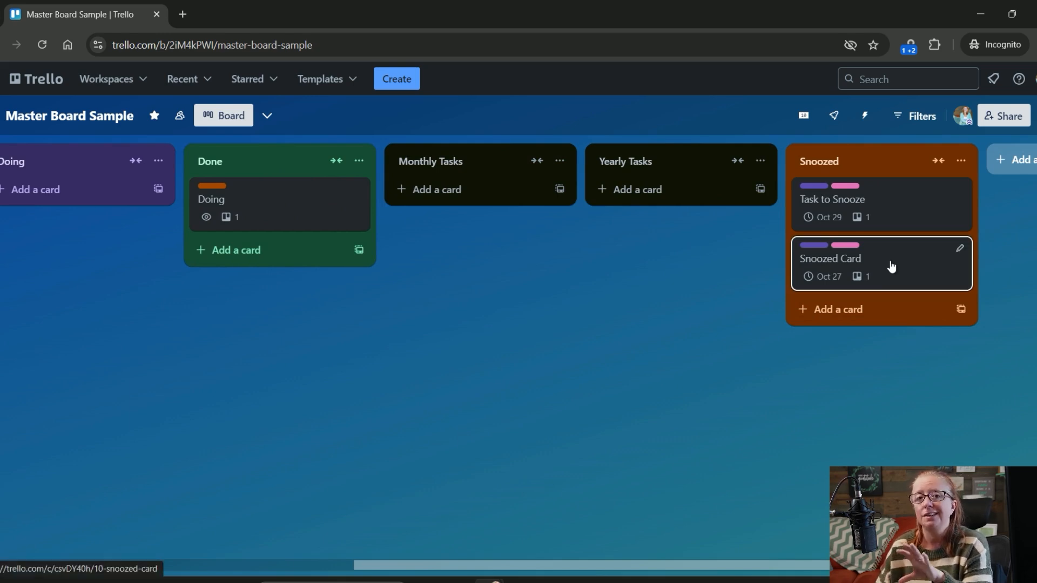
left_click_drag(331, 361, 949, 338)
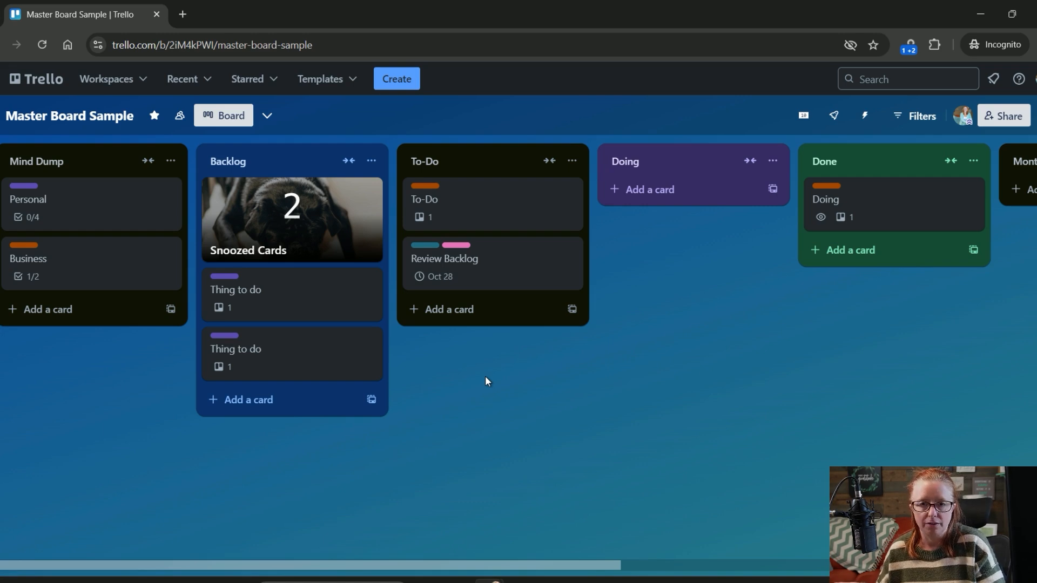
left_click_drag(777, 364, 205, 427)
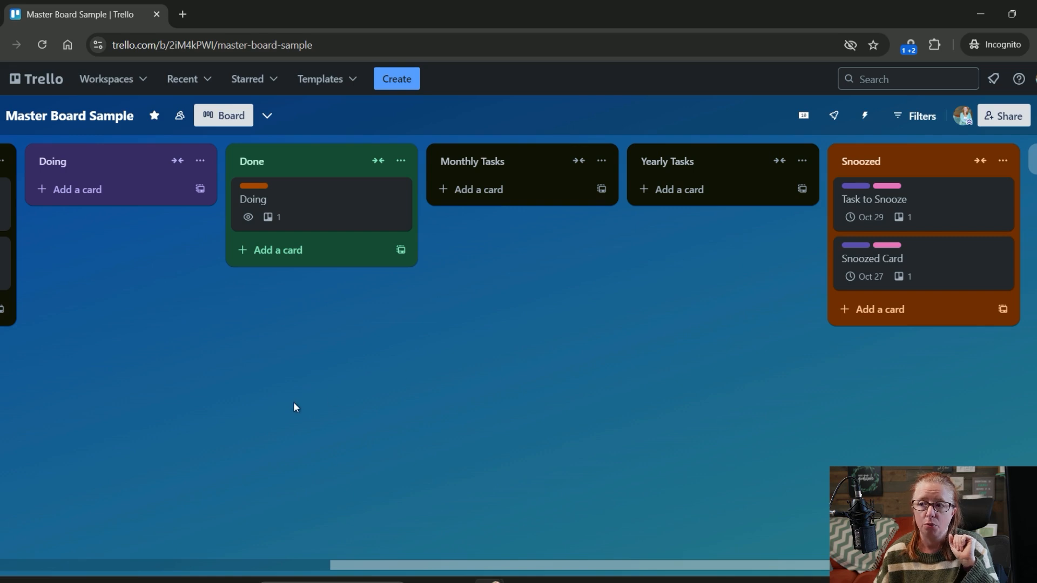
scroll(296, 408, "left", 5)
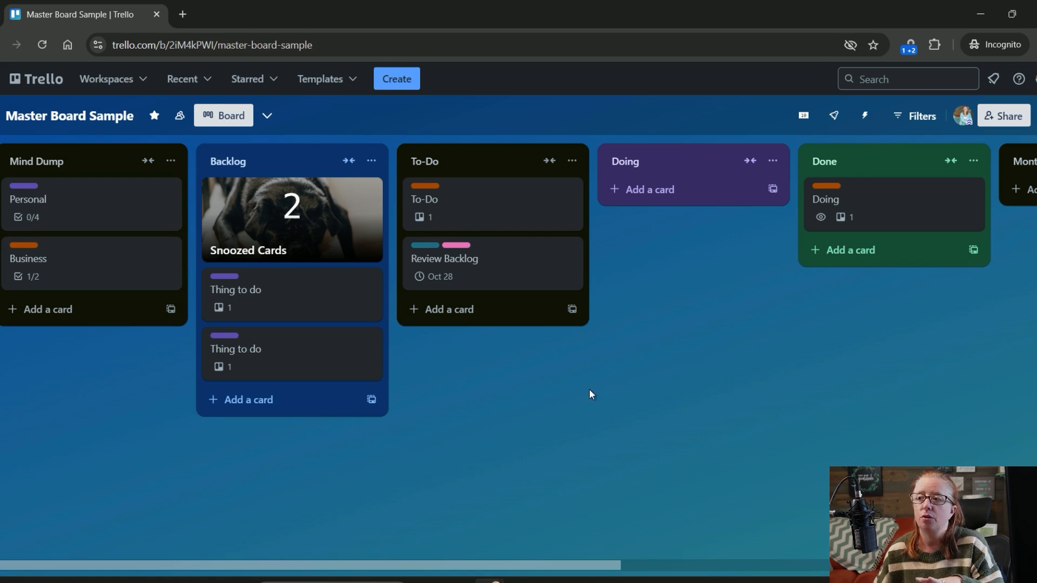
- Open the board's card button automations and review the commands from "1. To-Do" through "6. Snooze Year"
left_click(869, 120)
left_click(887, 237)
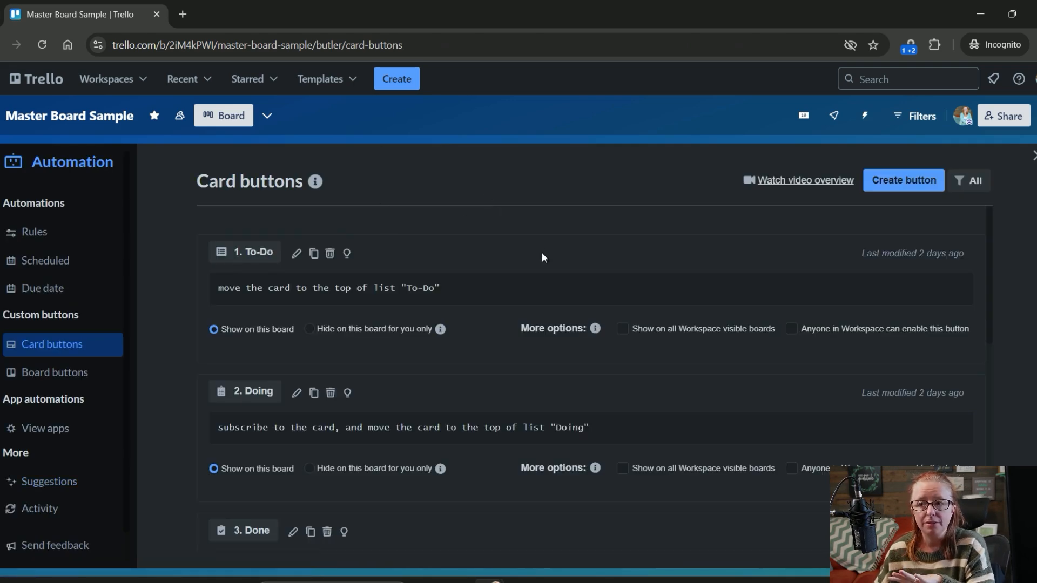
scroll(254, 258, "down", 3)
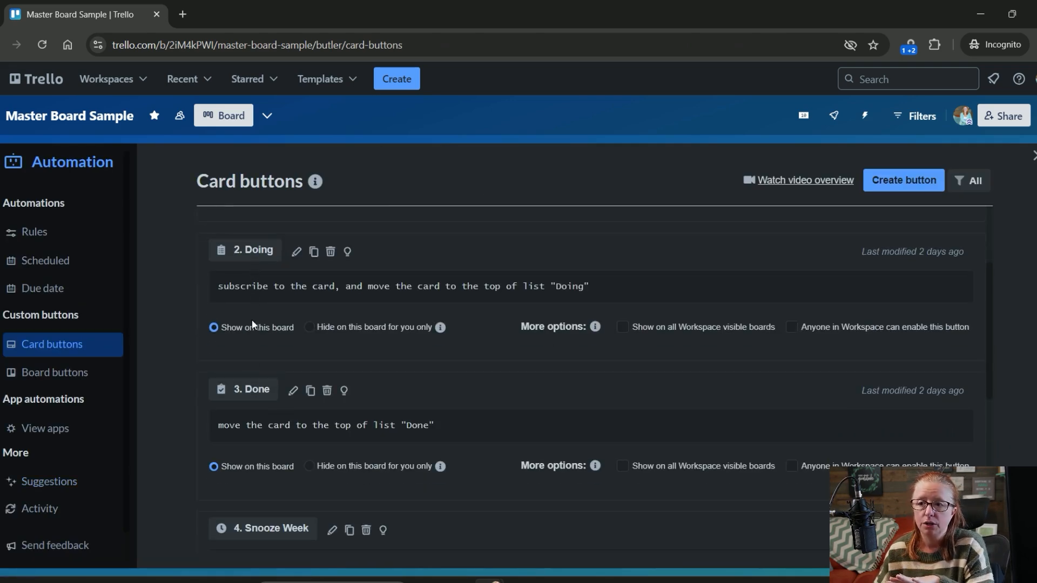
scroll(256, 391, "down", 3)
scroll(261, 421, "down", 4)
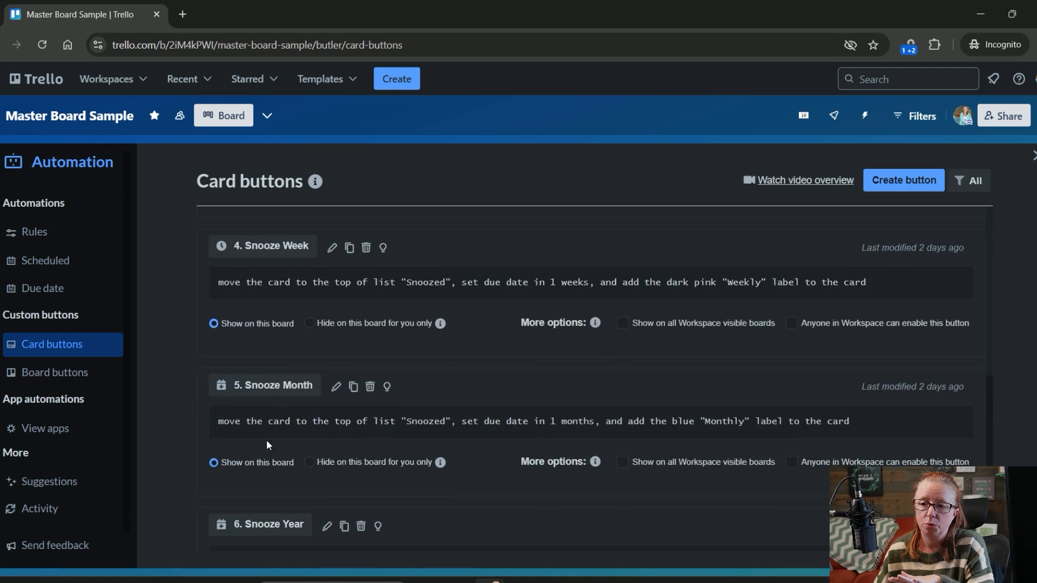
scroll(267, 445, "down", 1)
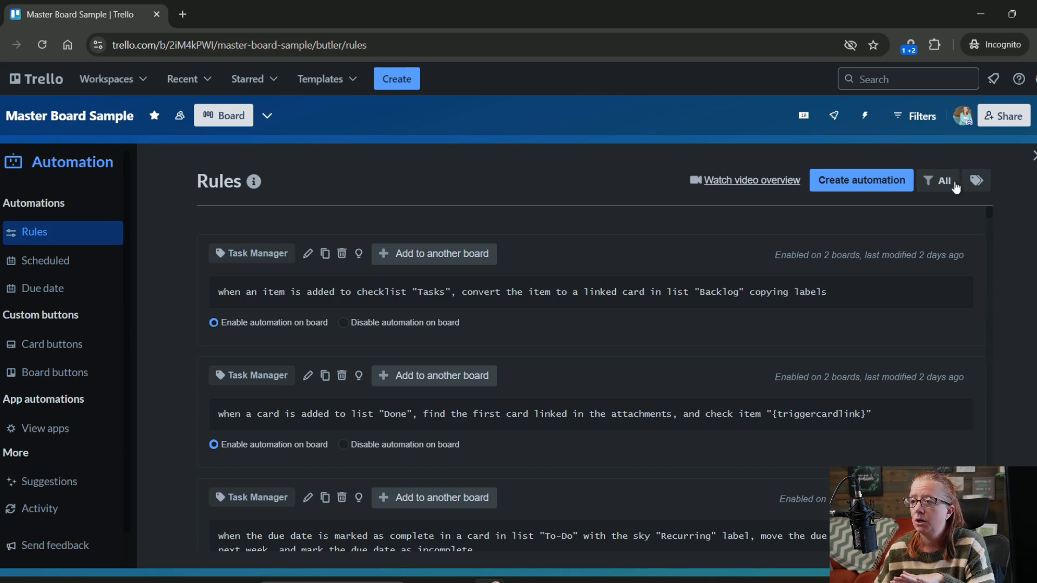
- Filter the board's automation rules by the Task Manager label and review the listed rules
left_click(955, 186)
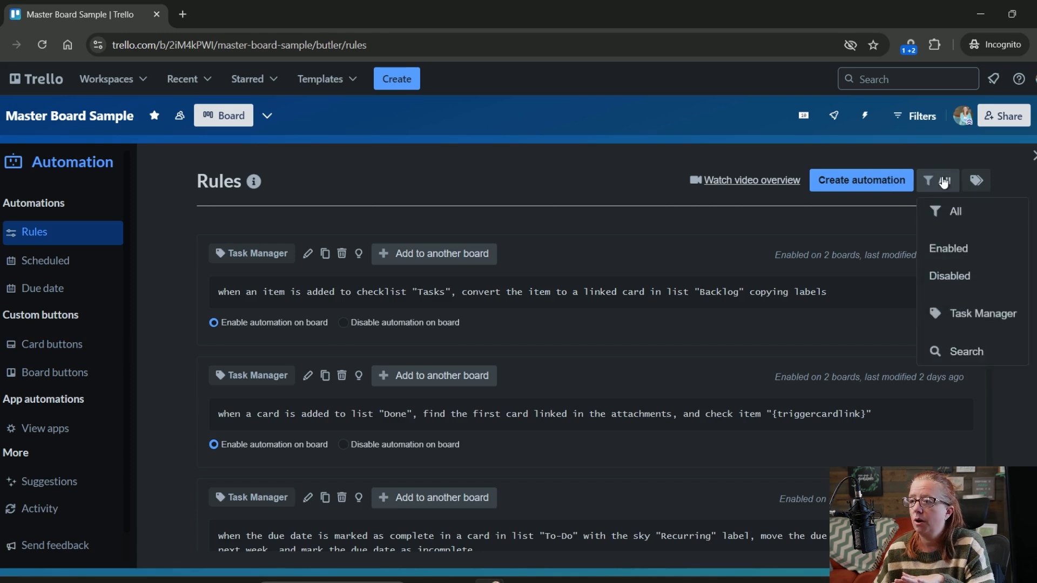
left_click(985, 313)
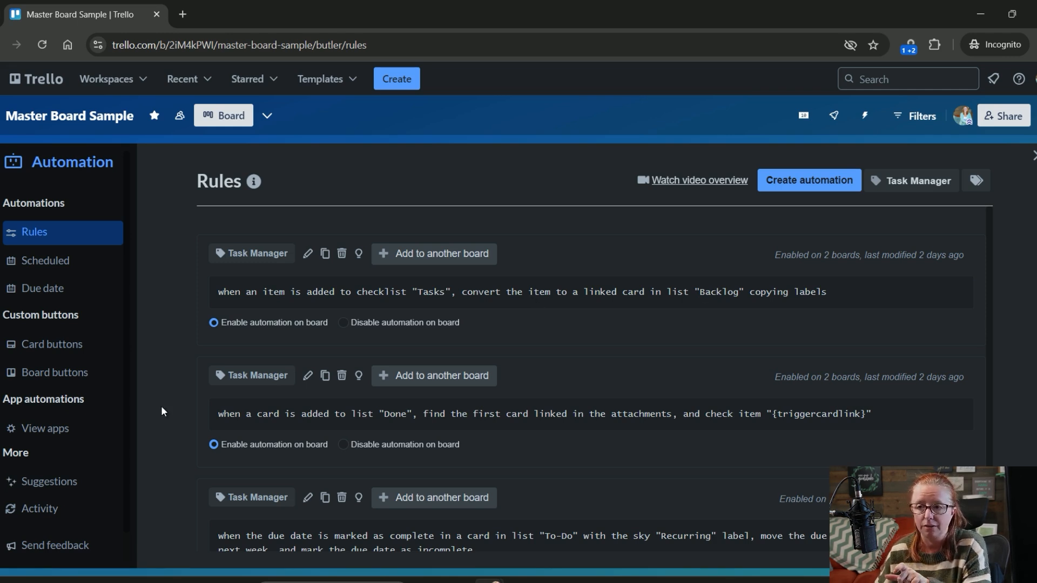
scroll(324, 396, "down", 1)
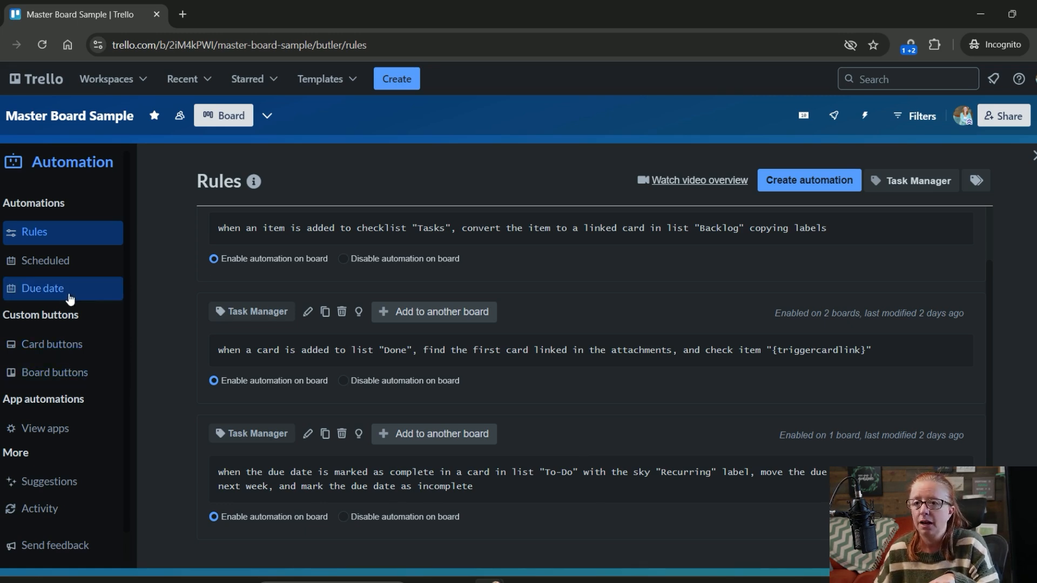
- Review the board's scheduled automations and its due date automations
left_click(46, 260)
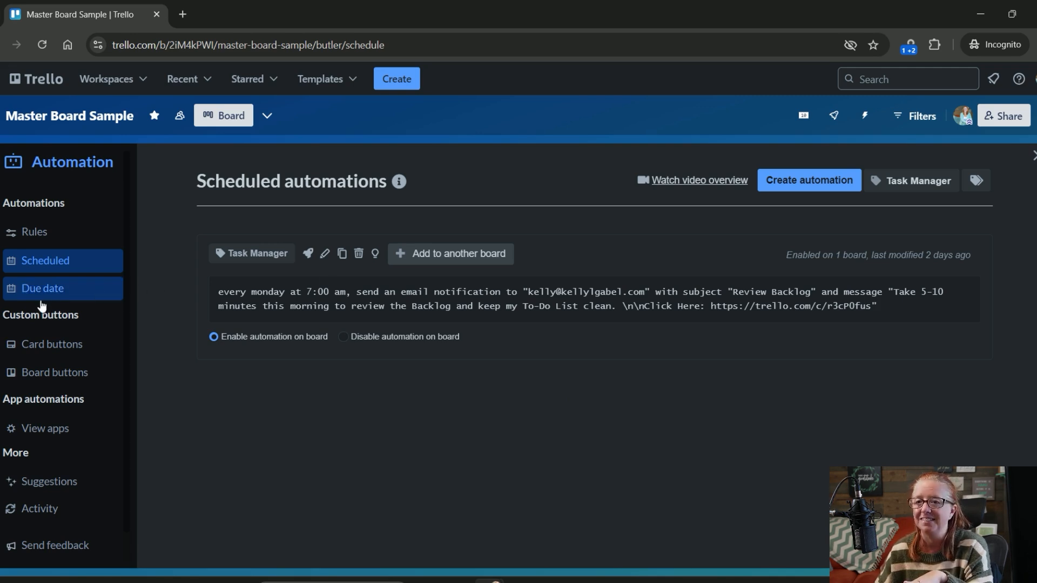
left_click(25, 297)
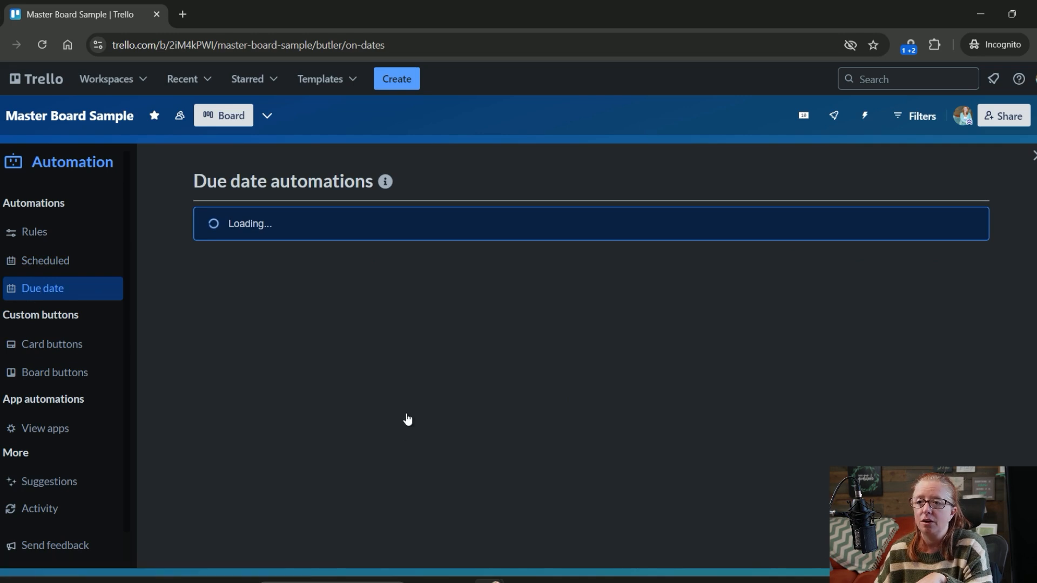